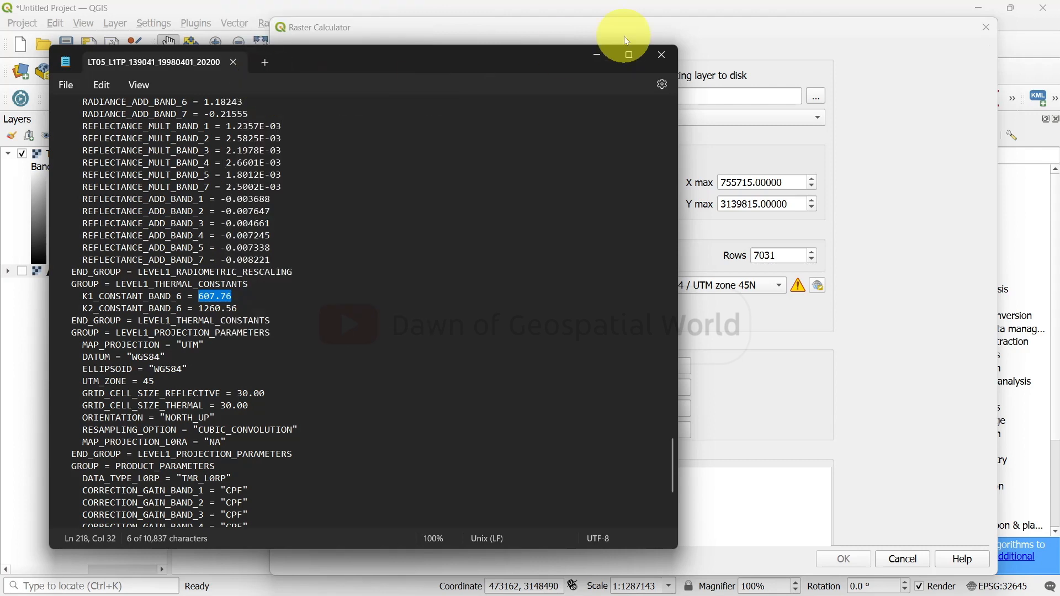
Complete the raster calculator expression as (1260.56 / (ln(607.76 + 1) / "TOA@1"))) - 273.15
click(729, 508)
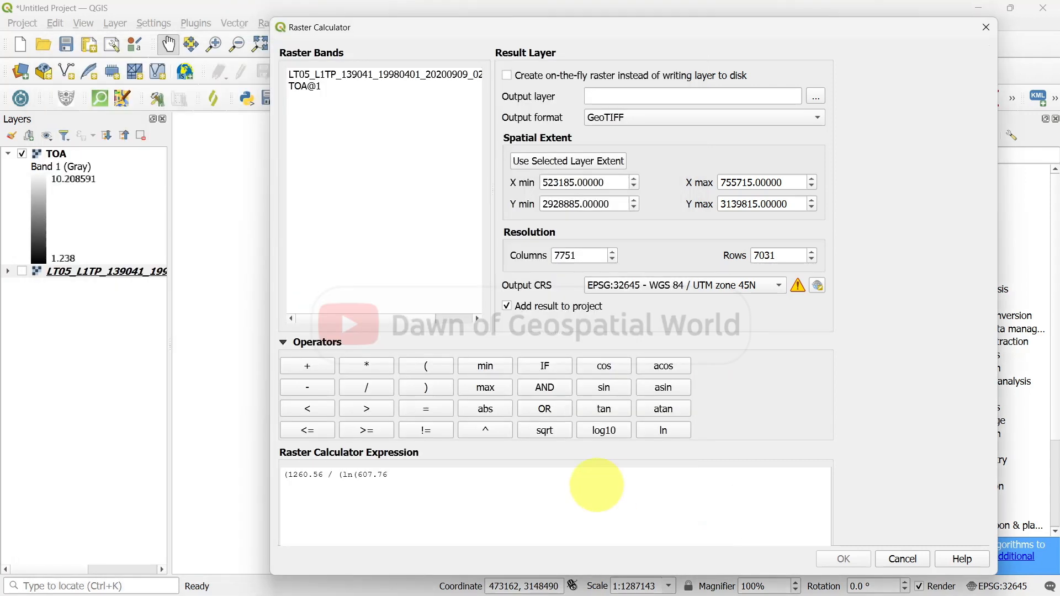
text(+ 1))
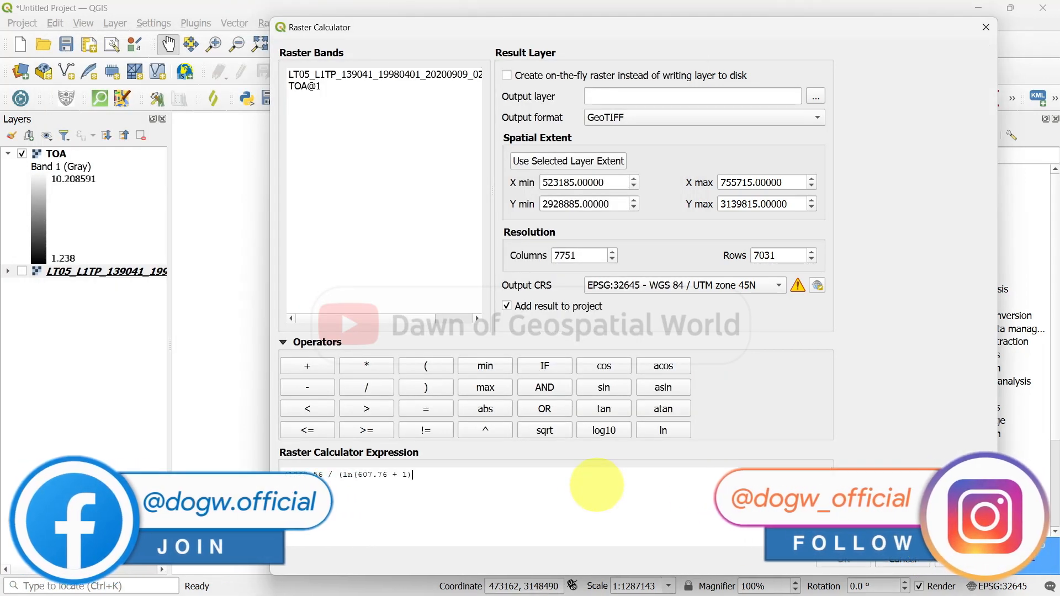
text( /)
double_click(304, 86)
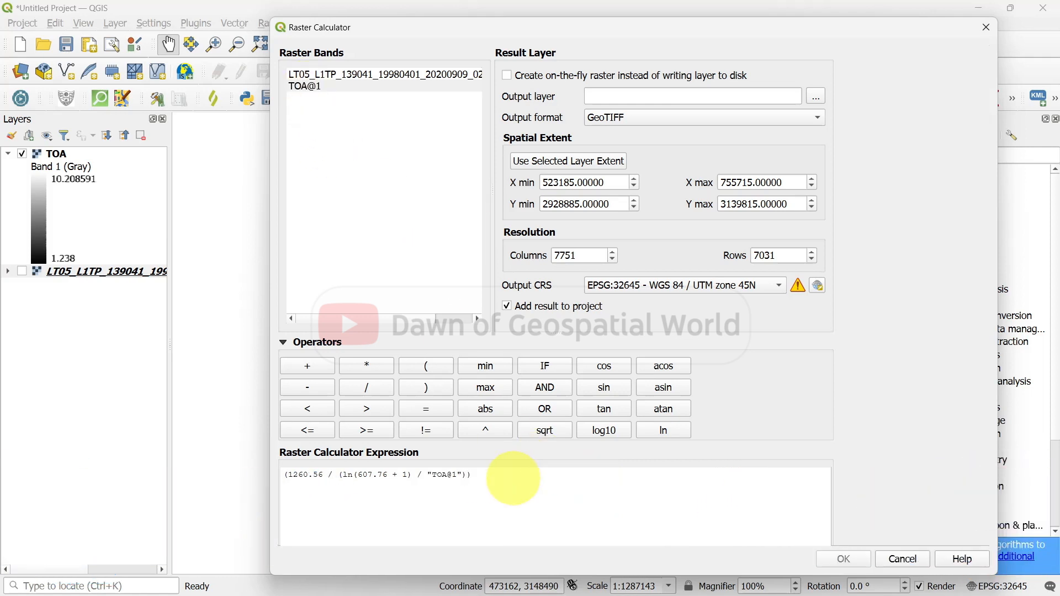
text())) -)
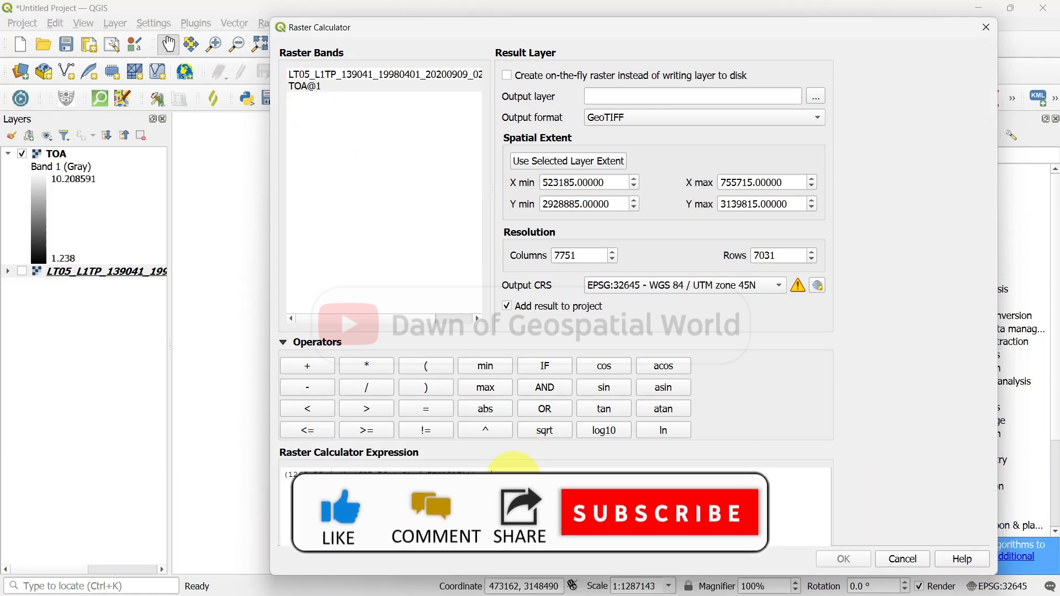
text( 273.15)
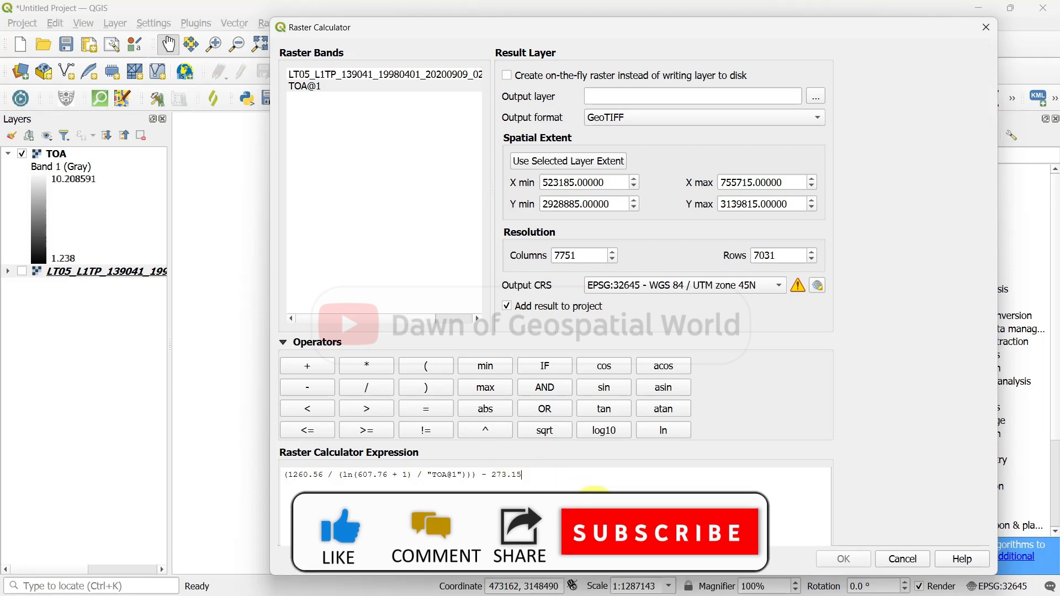
Set the output layer to a file named LST in the Sikkim folder
click(815, 97)
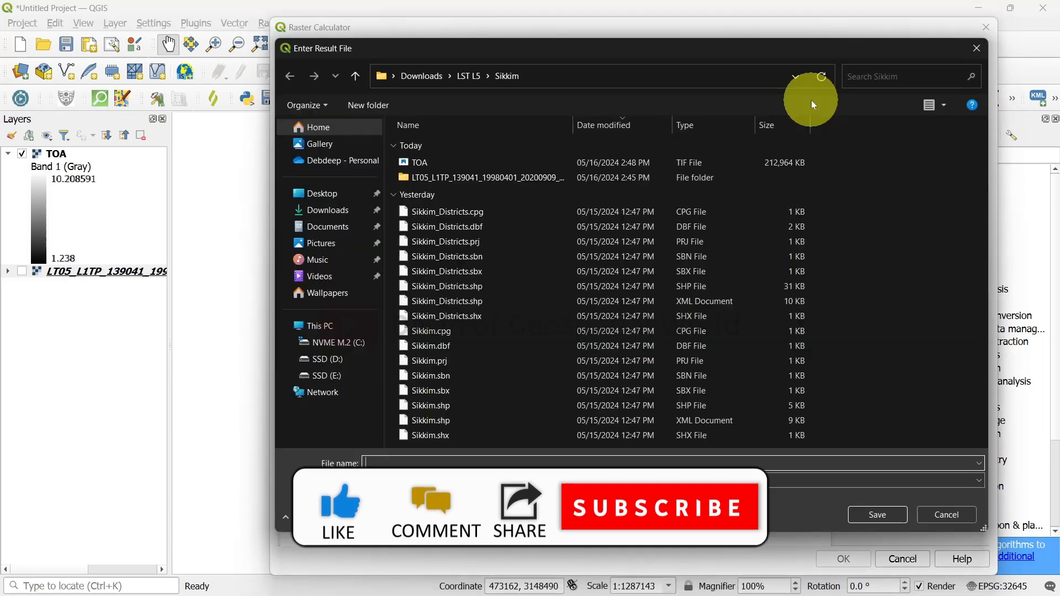
text(LST)
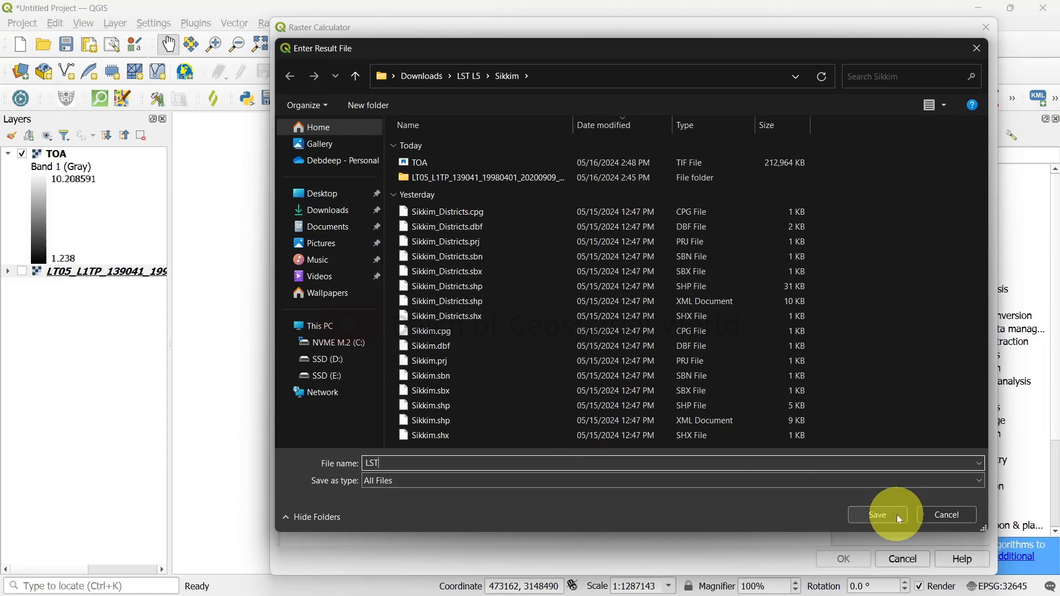
click(878, 514)
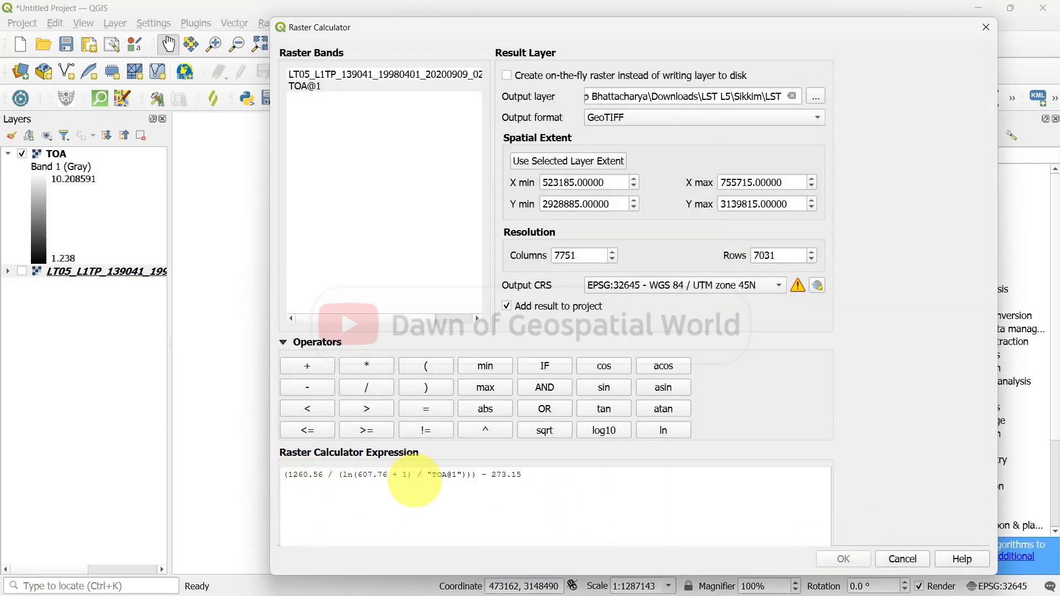
Correct the expression to (1260.56/(ln((607.76 + 1)/"TOA@1"))) - 273.15 and run the raster calculation
click(473, 476)
key(BackSpace)
click(574, 500)
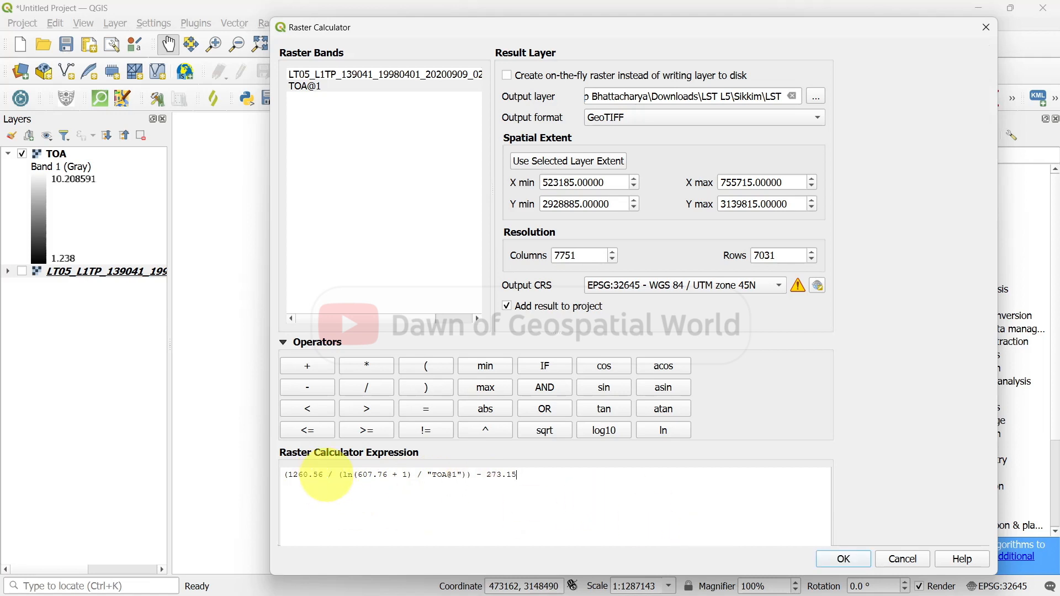
key(BackSpace)
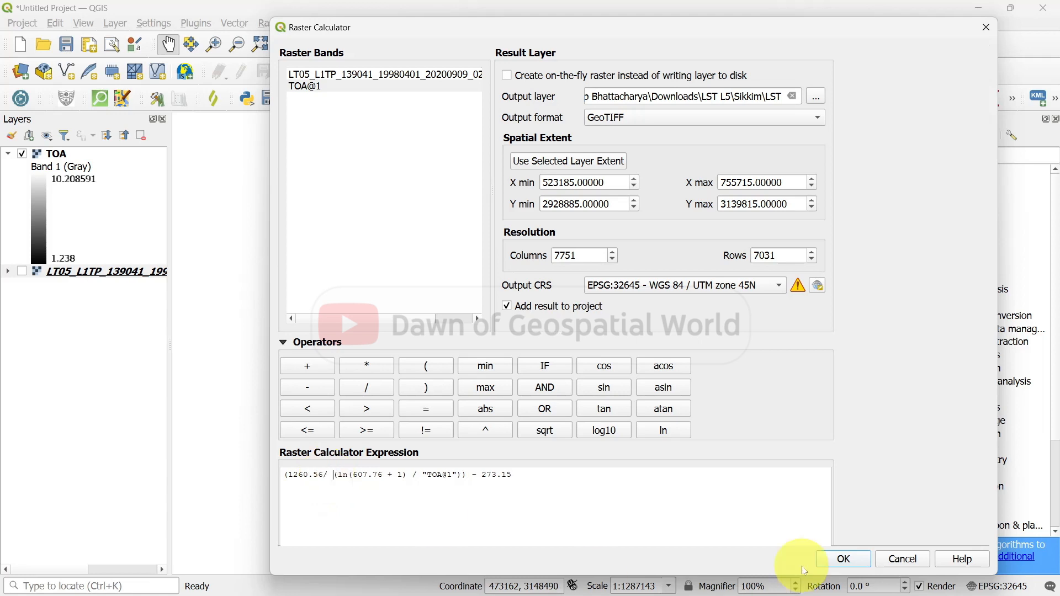
key(Delete)
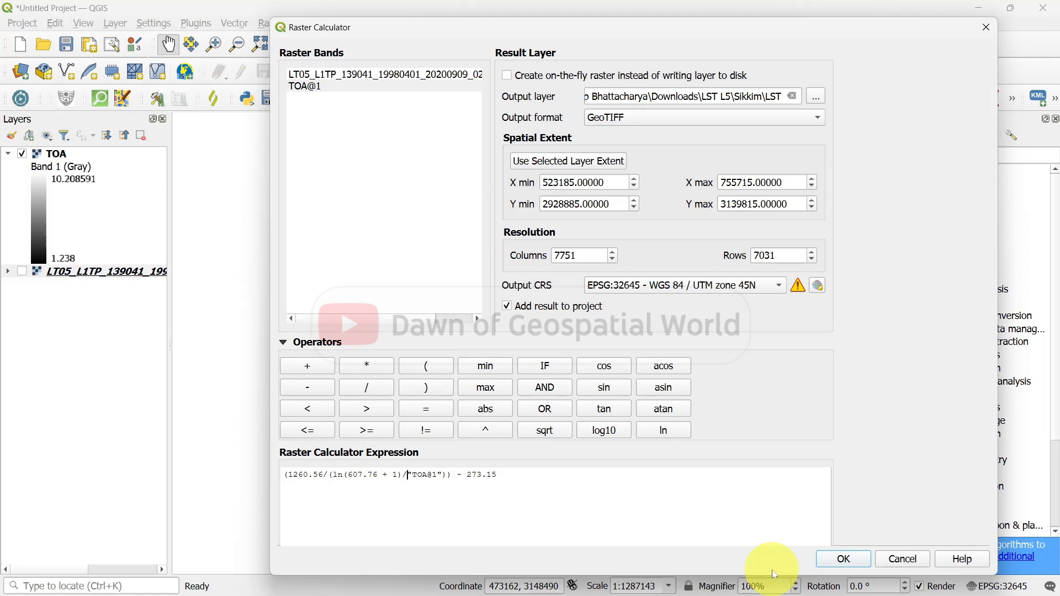
text(()
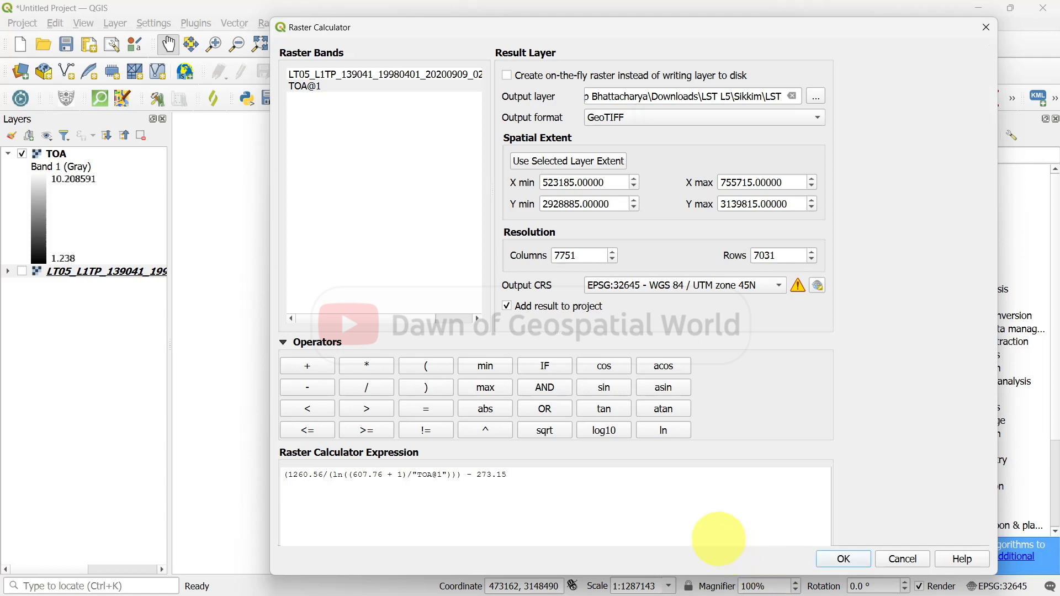
click(827, 562)
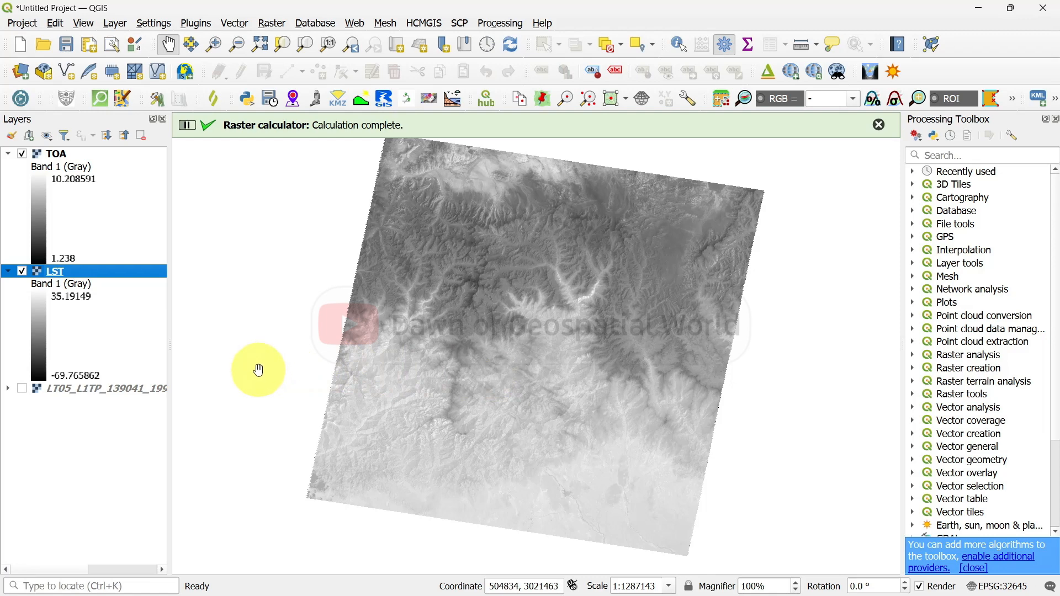
Move the LST layer above TOA in the layer order and collapse the TOA legend
drag(62, 271, 65, 164)
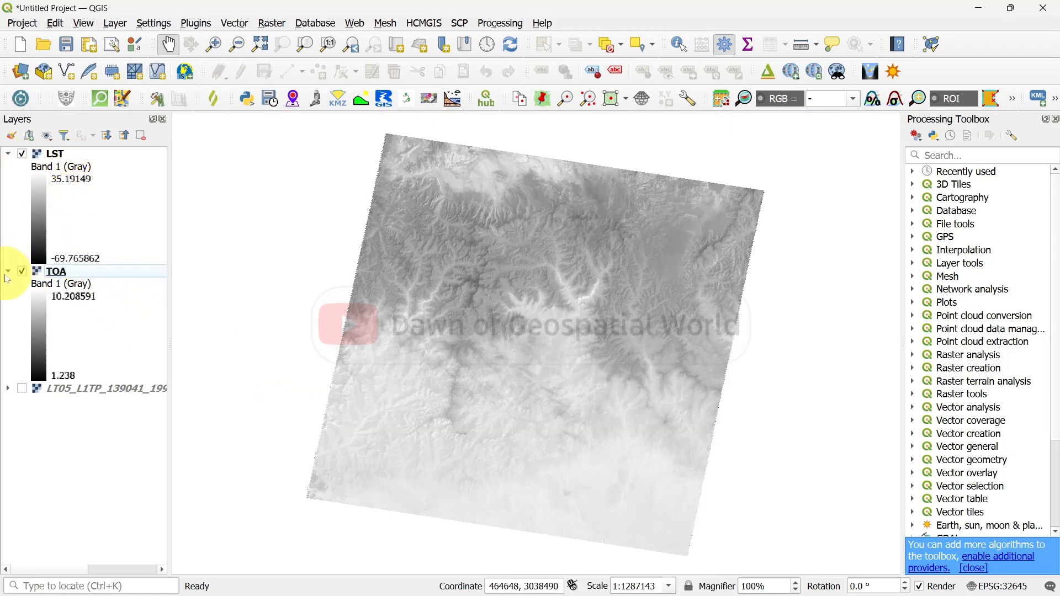
click(7, 271)
click(19, 274)
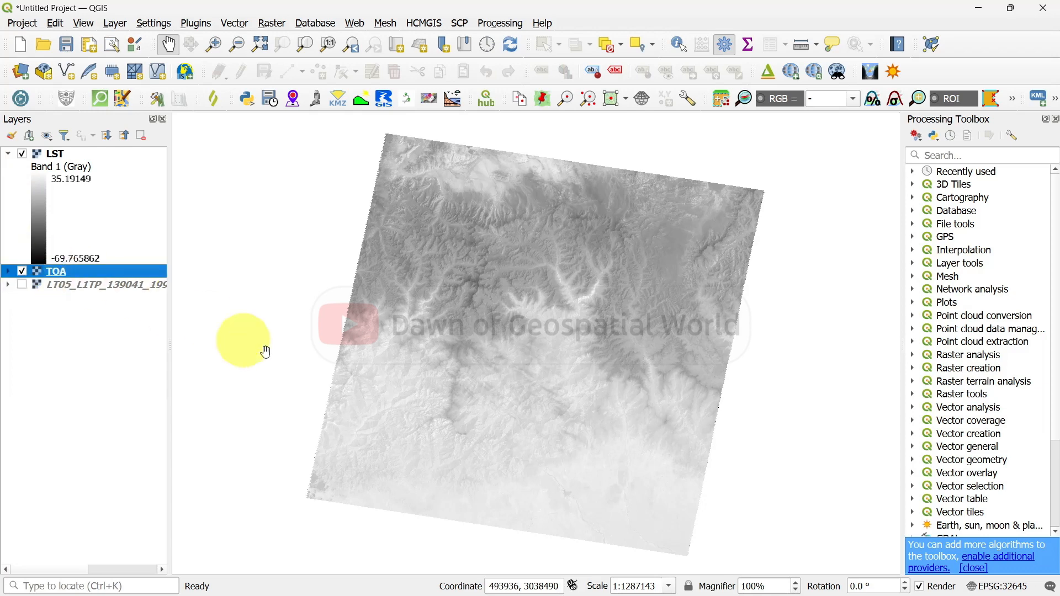
Add Sikkim.shp from the Sikkim folder as a vector layer and move it above the LST layer
click(114, 25)
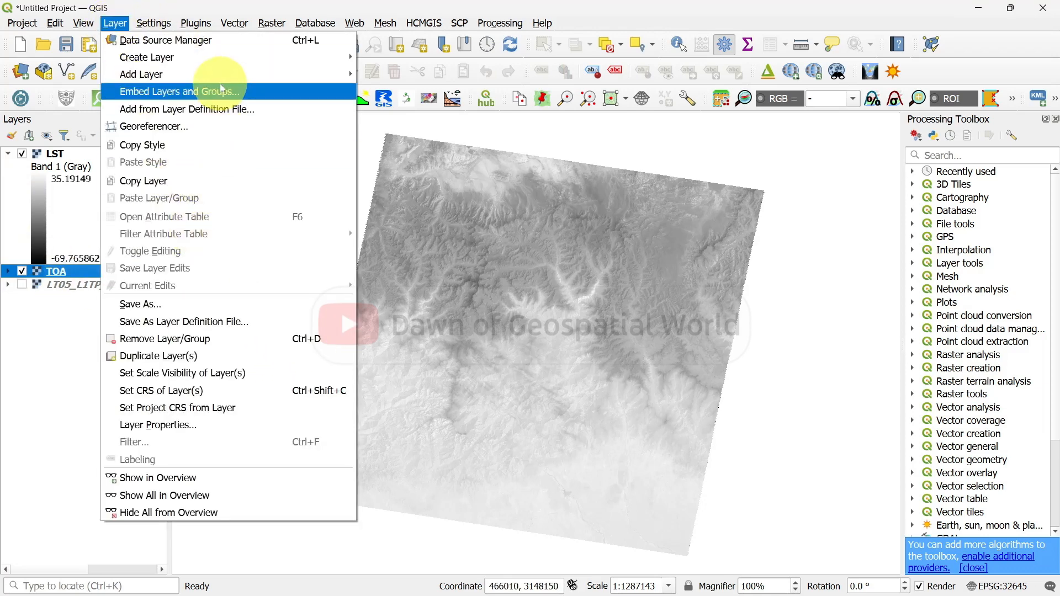
mouse_move(210, 75)
click(369, 76)
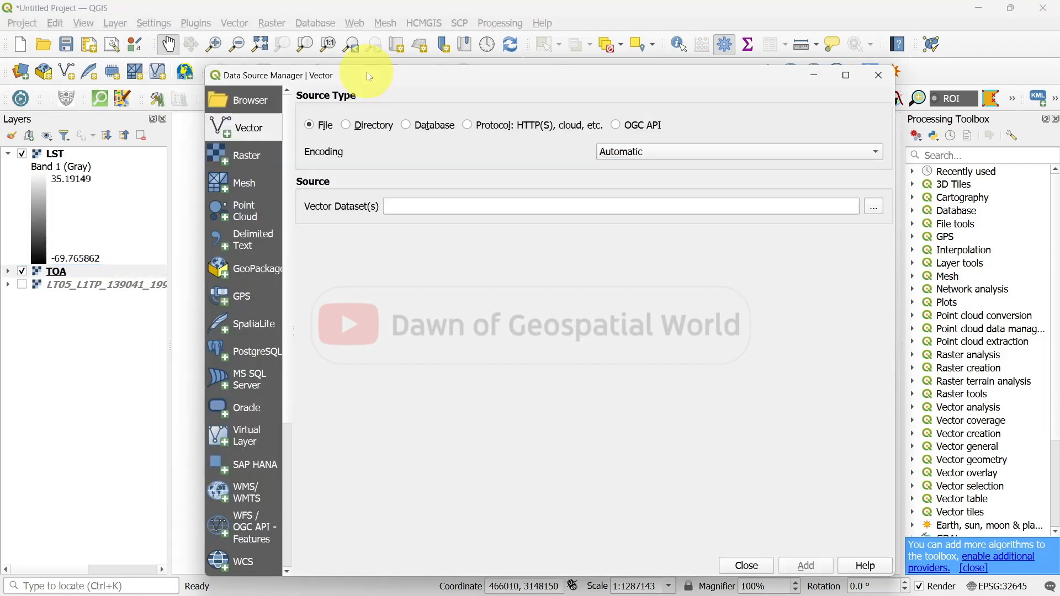
click(874, 208)
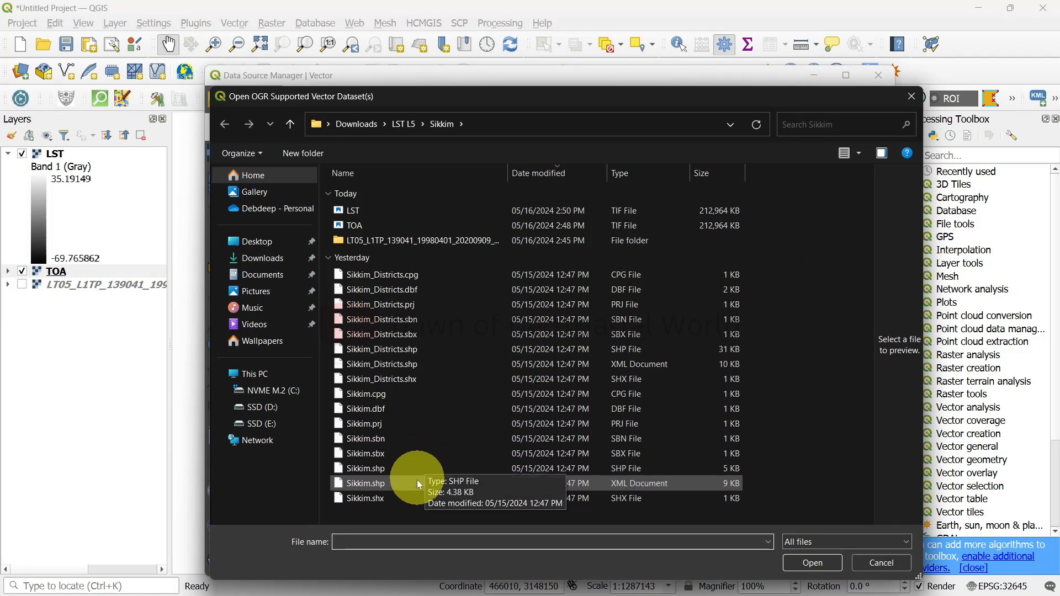
click(399, 469)
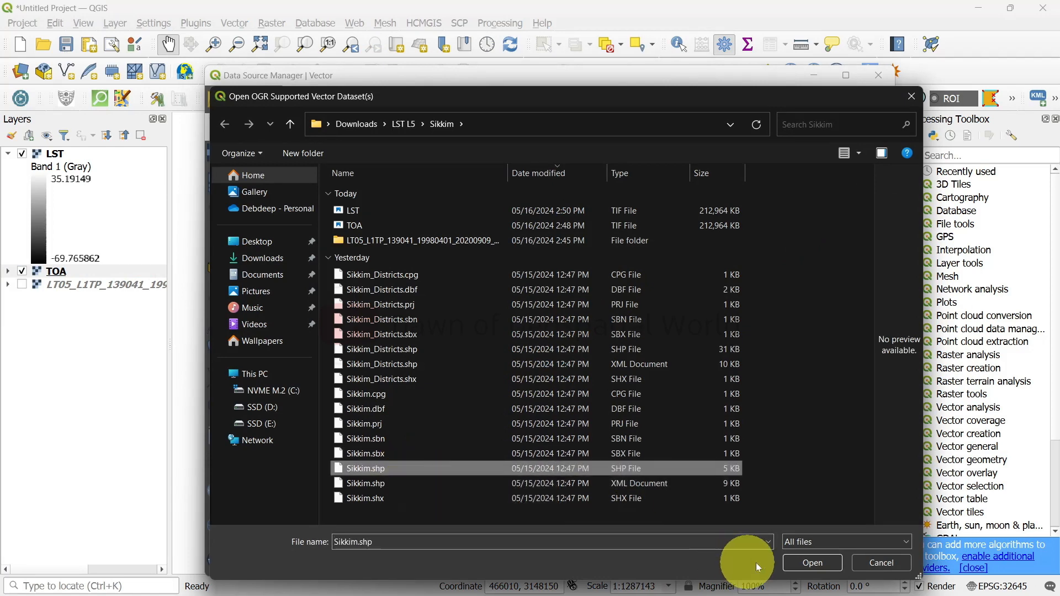
click(811, 563)
click(806, 565)
click(725, 567)
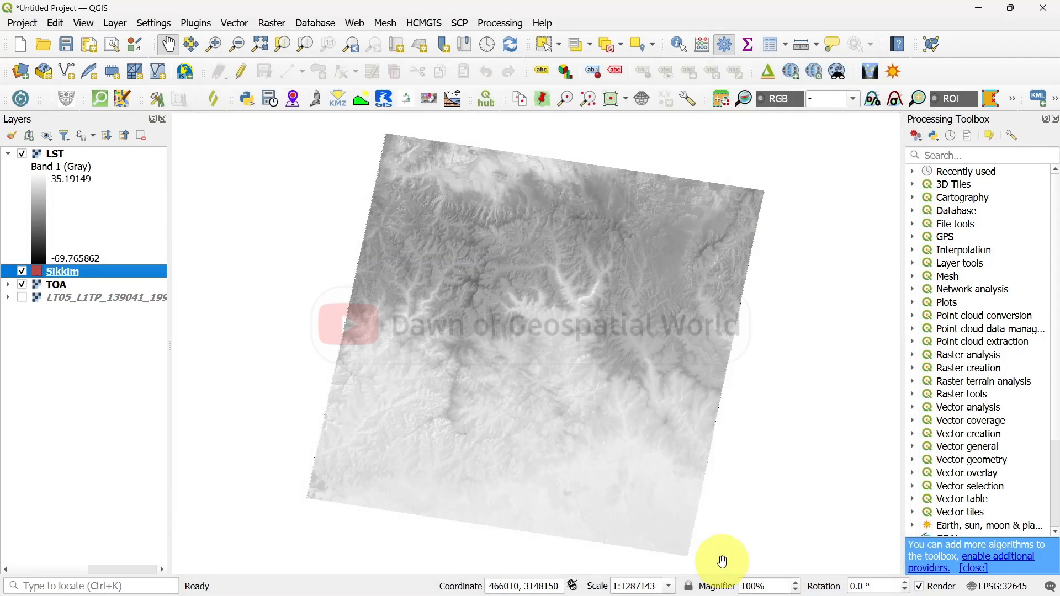
drag(61, 271, 64, 157)
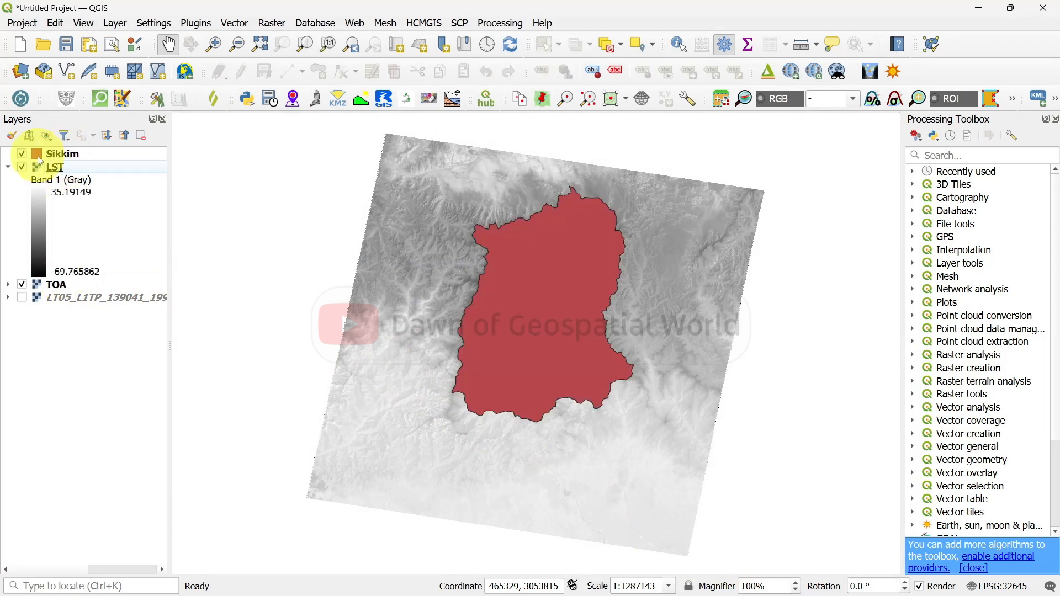
Set the Sikkim layer's simple fill style to No Brush so only its boundary outline is drawn
right_click(63, 158)
click(116, 499)
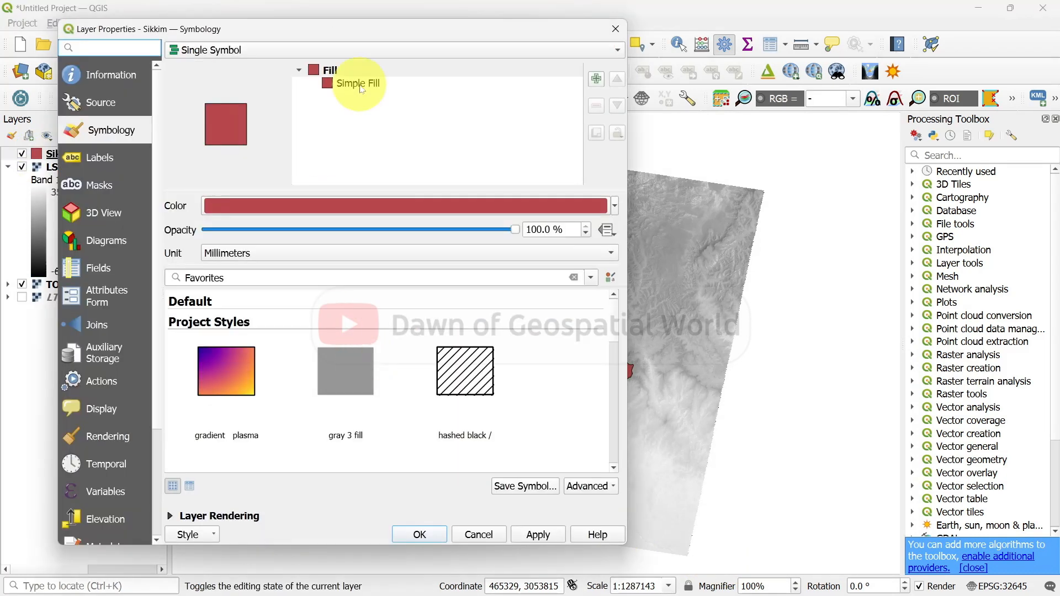
click(358, 83)
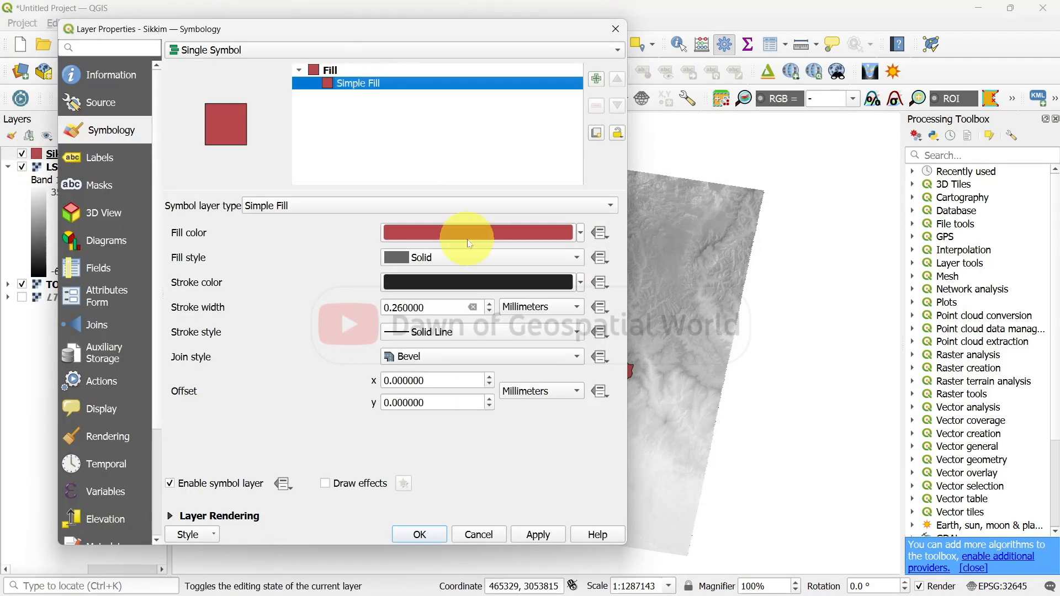
click(463, 256)
click(453, 274)
click(538, 535)
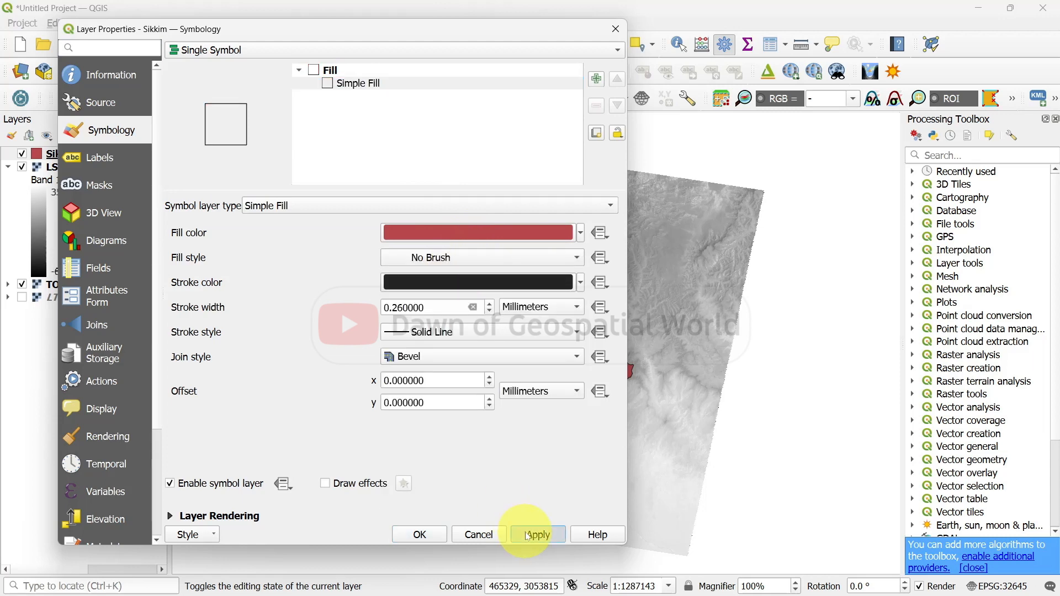
click(428, 532)
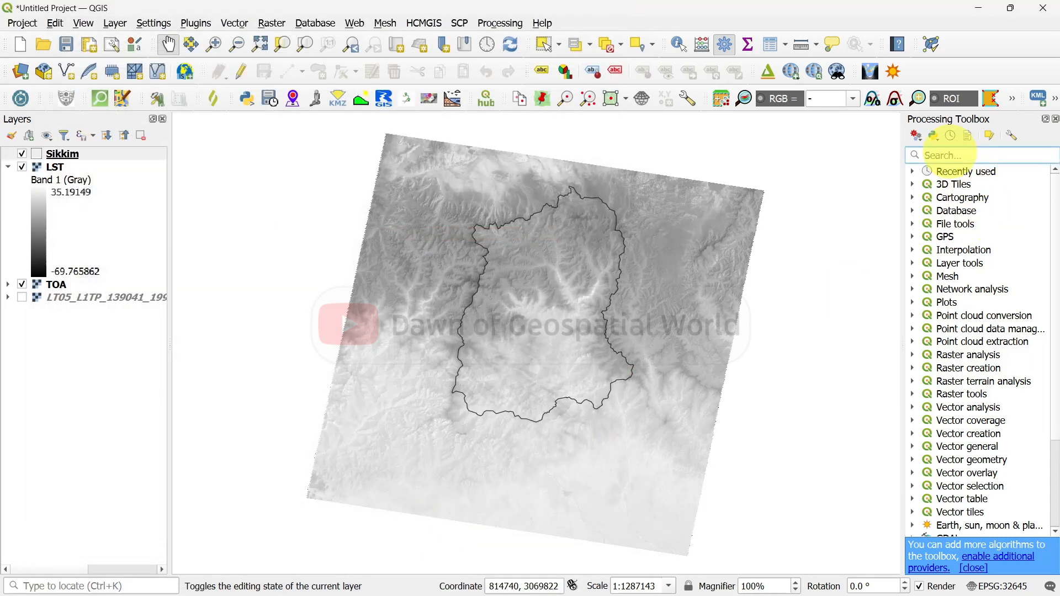
Search the processing tools for "mask" and open GDAL Clip raster by mask layer with LST as the input layer
click(960, 154)
text(mask)
click(978, 288)
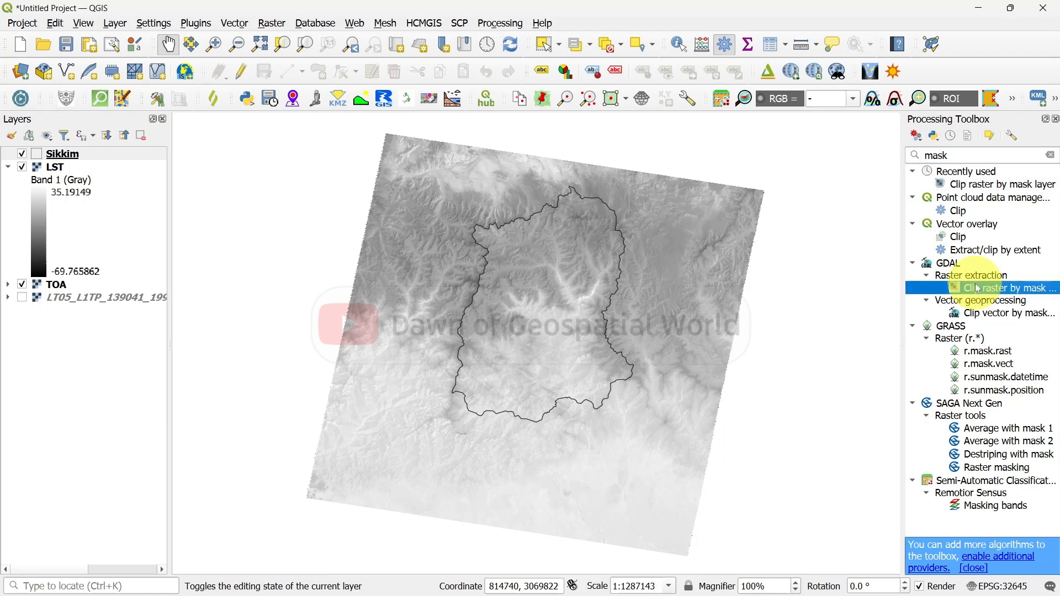
double_click(978, 288)
click(656, 106)
click(657, 108)
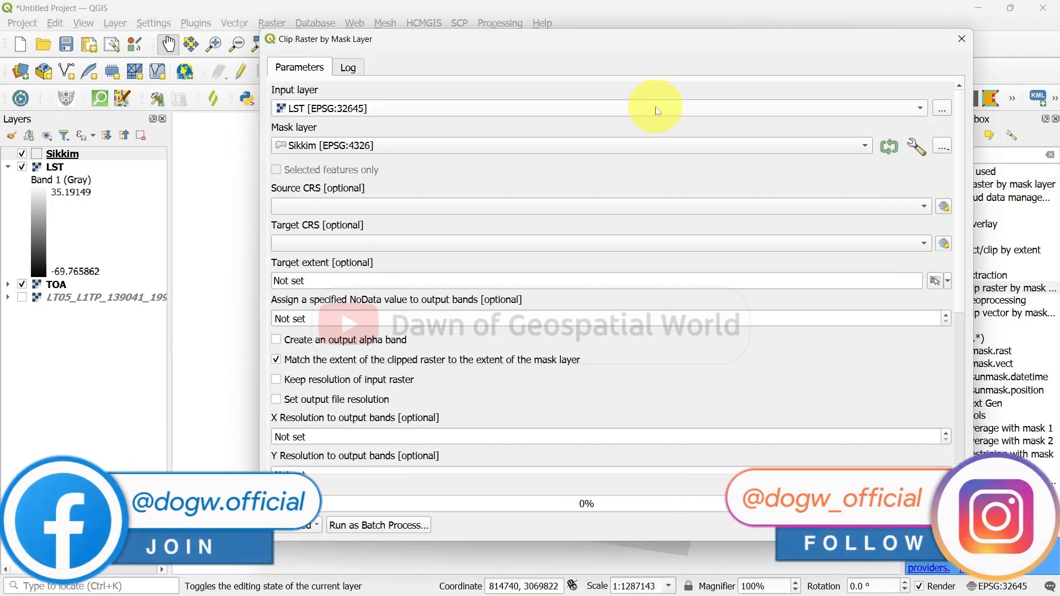
Set the clipped output file to LST_Masked in the Sikkim folder, and run the clip with the Sikkim mask
scroll(950, 326, down, 2)
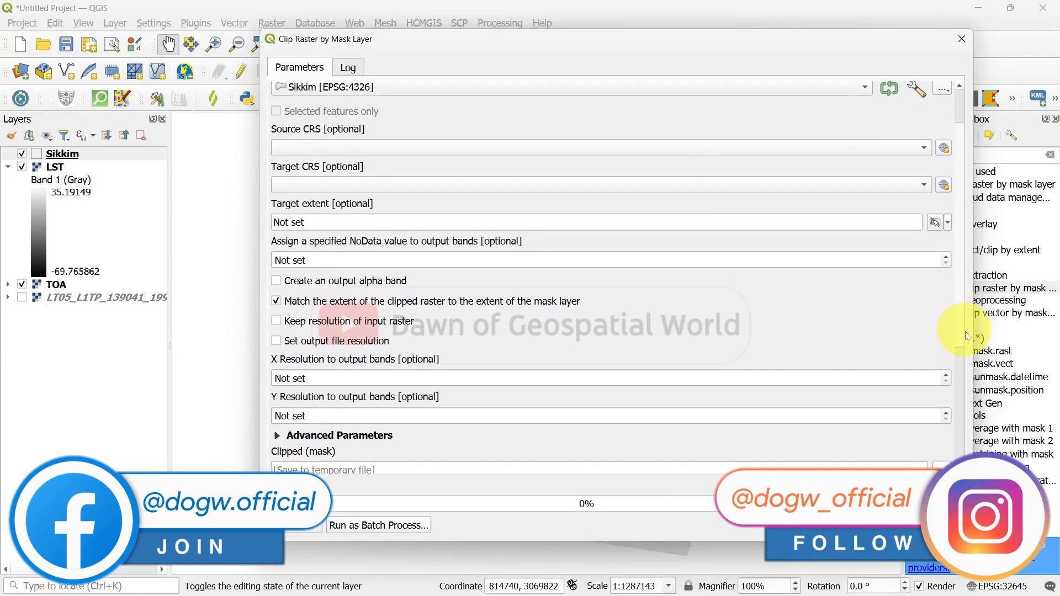
scroll(967, 336, down, 6)
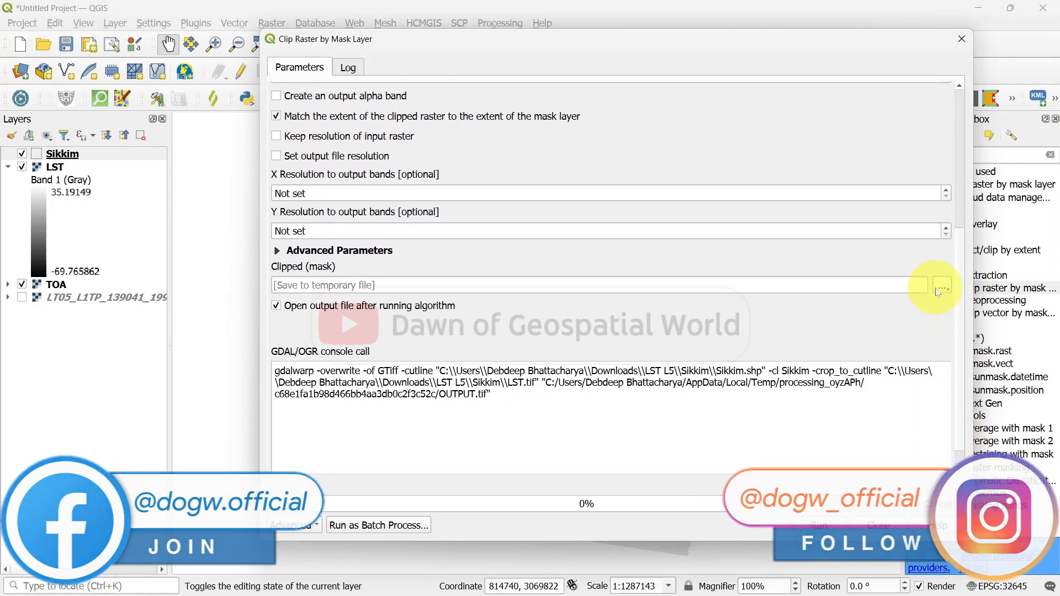
click(942, 285)
click(942, 318)
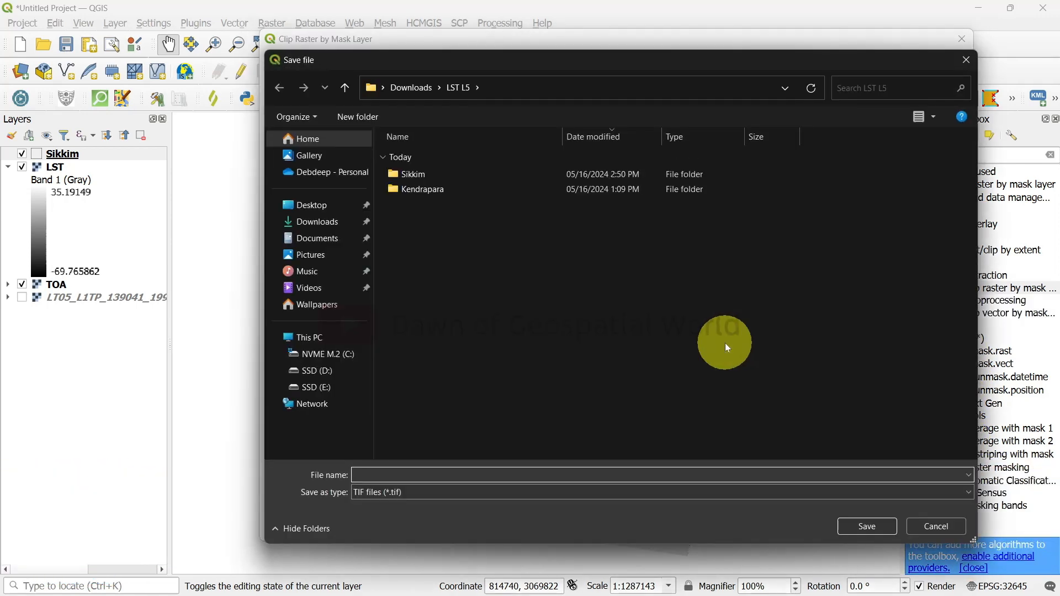
double_click(453, 173)
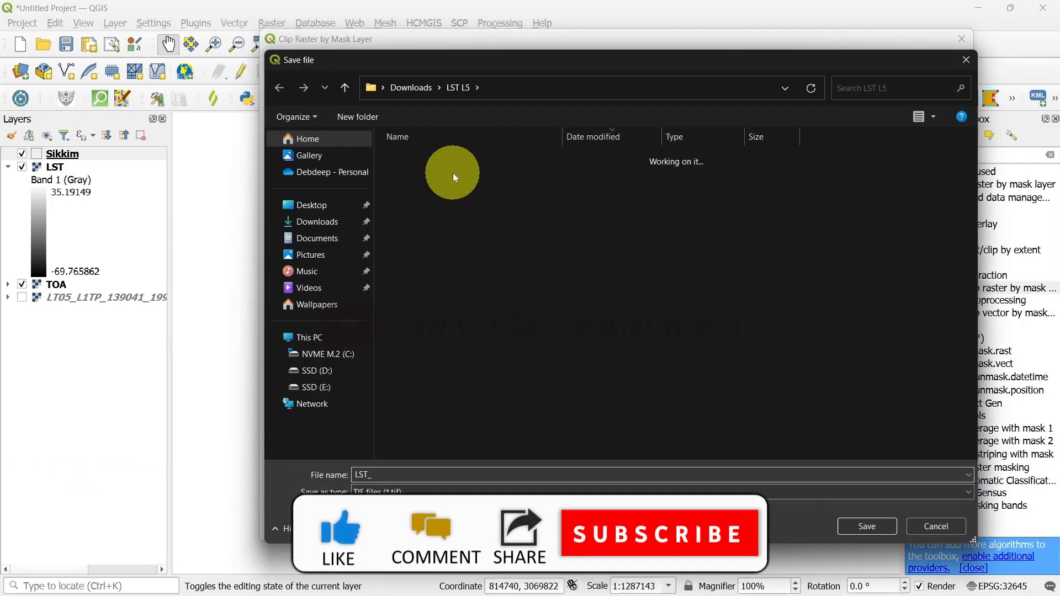
click(419, 482)
text(_)
double_click(417, 477)
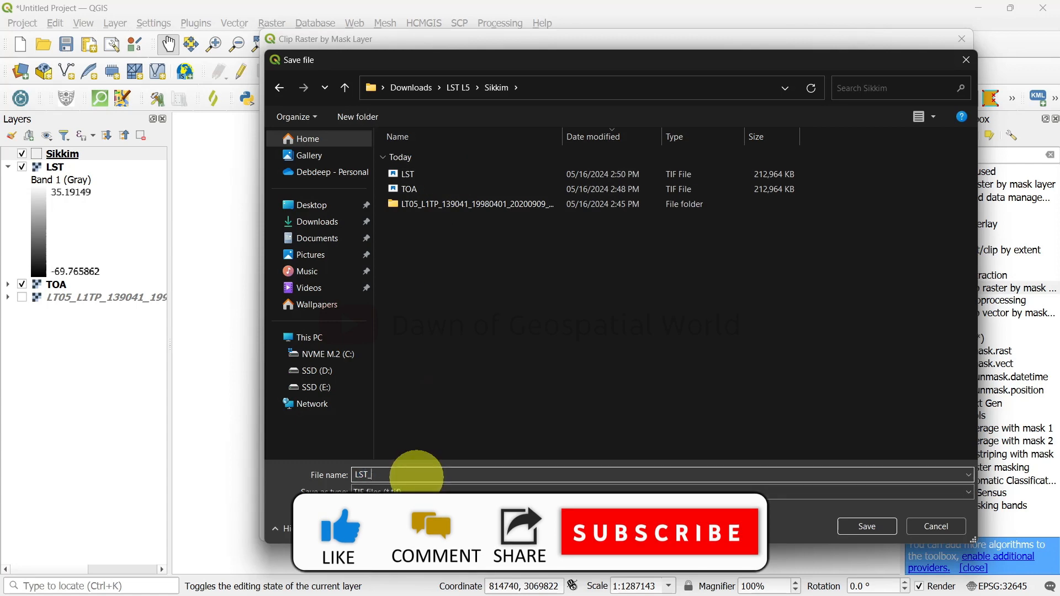
text(Masked)
click(878, 531)
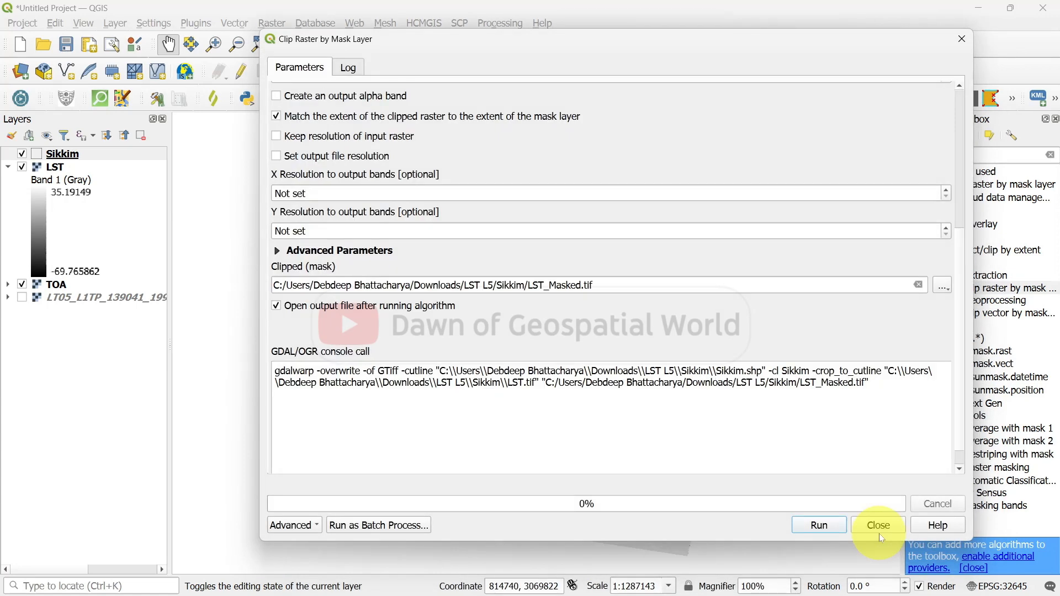
click(826, 527)
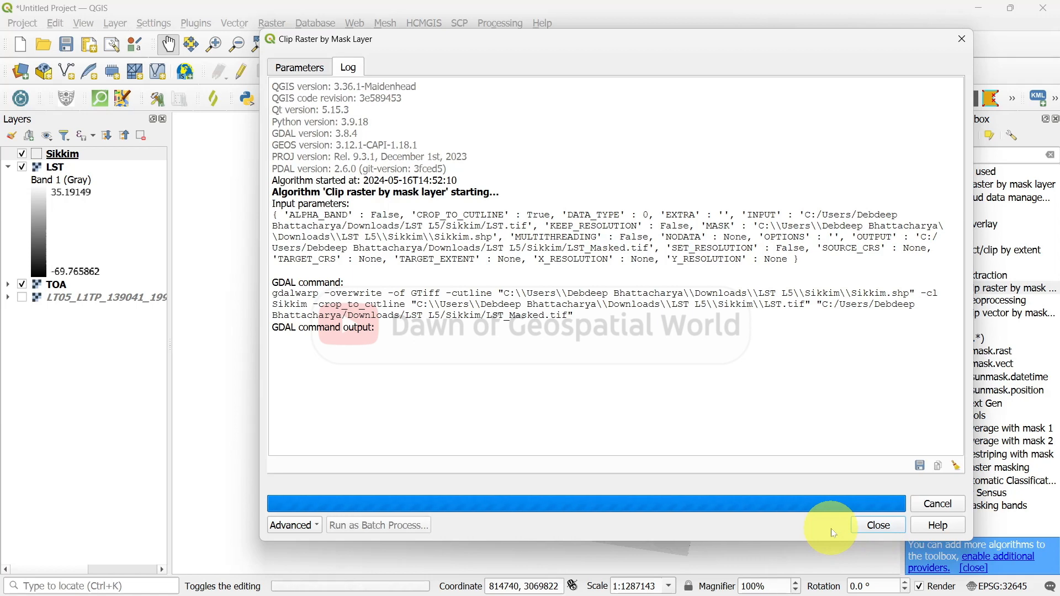
click(878, 525)
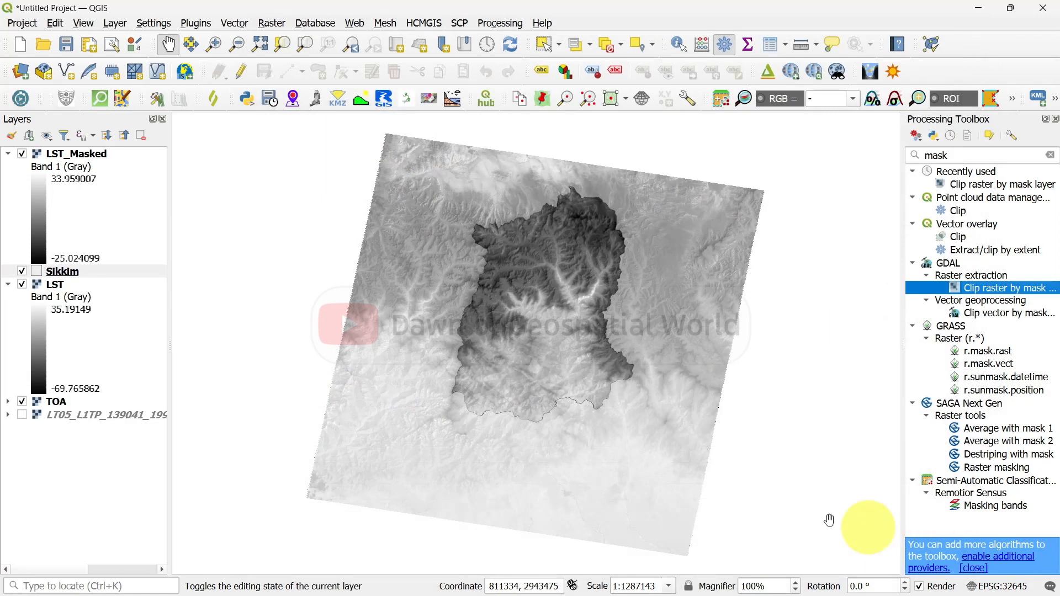
Hide the LST and TOA layers, move Sikkim above LST_Masked, and zoom the map to the Sikkim layer
click(21, 284)
click(7, 284)
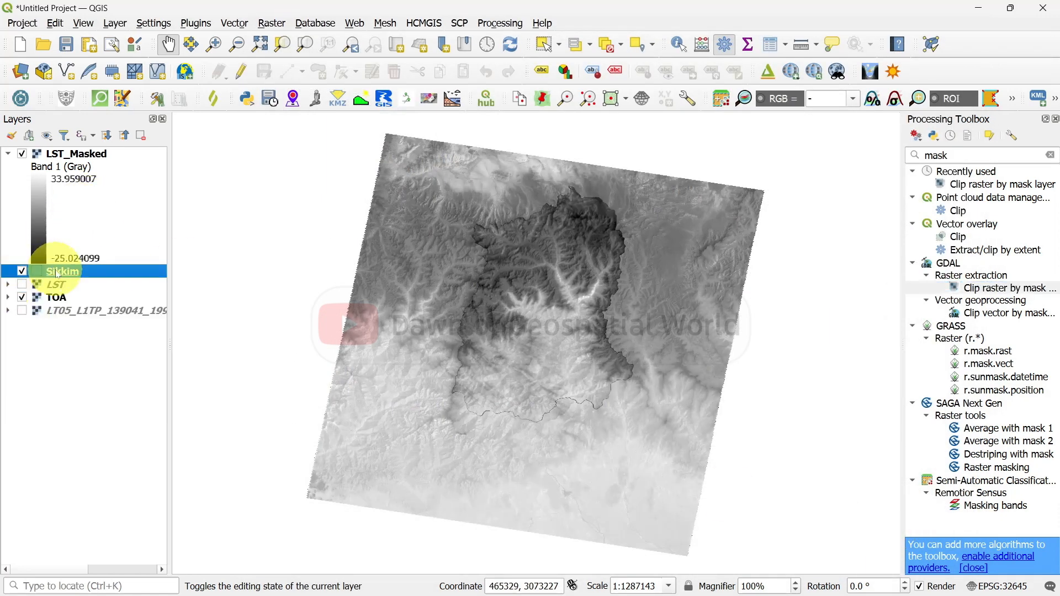
drag(57, 273, 55, 152)
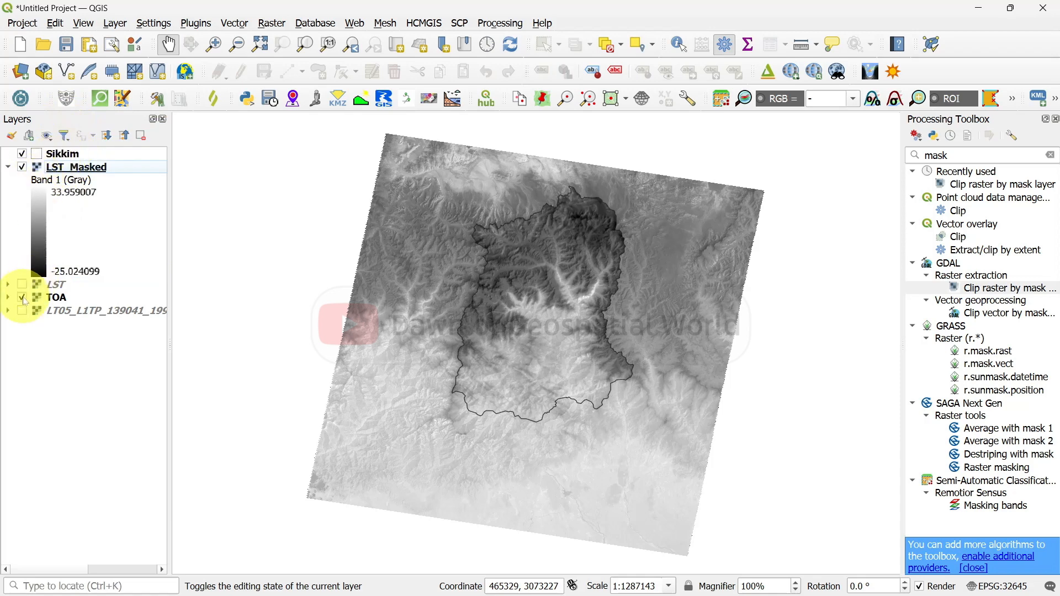
click(22, 298)
right_click(70, 156)
click(91, 159)
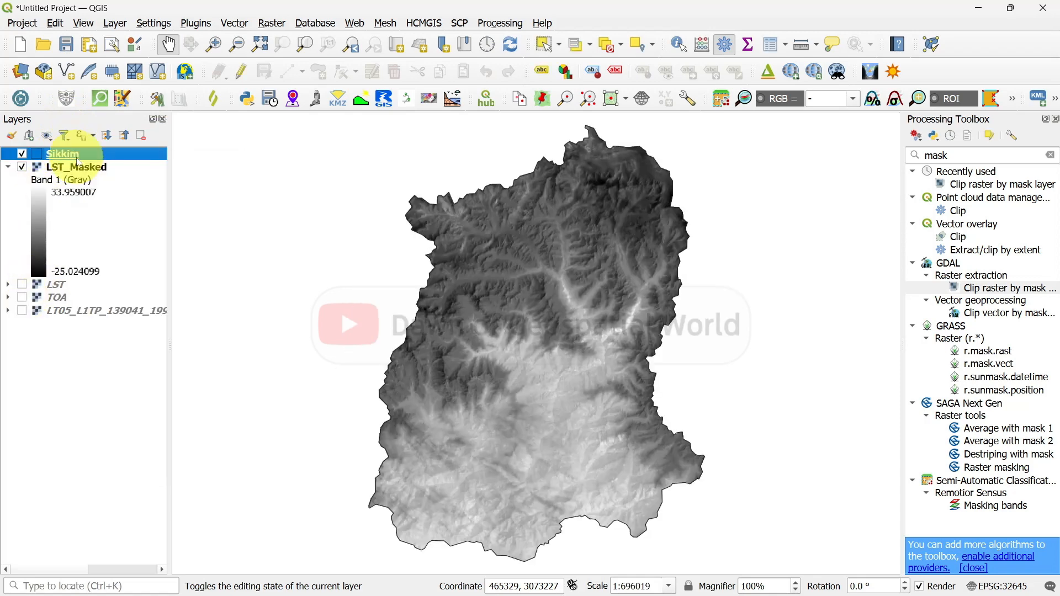
Style LST_Masked as Singleband pseudocolor with the Turbo color ramp and apply the symbology
click(66, 169)
right_click(66, 172)
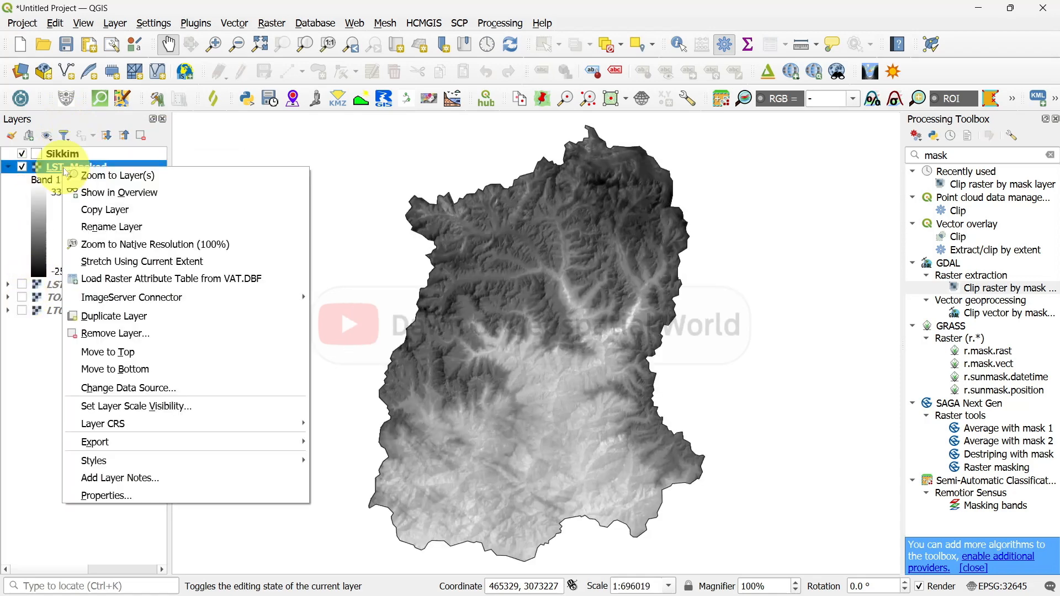
click(185, 493)
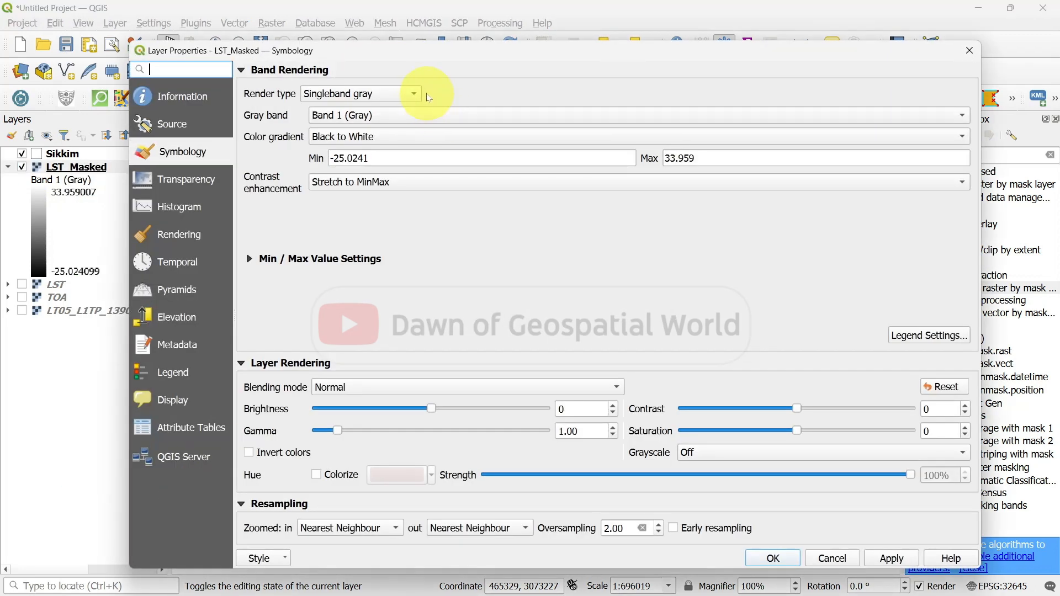
click(421, 95)
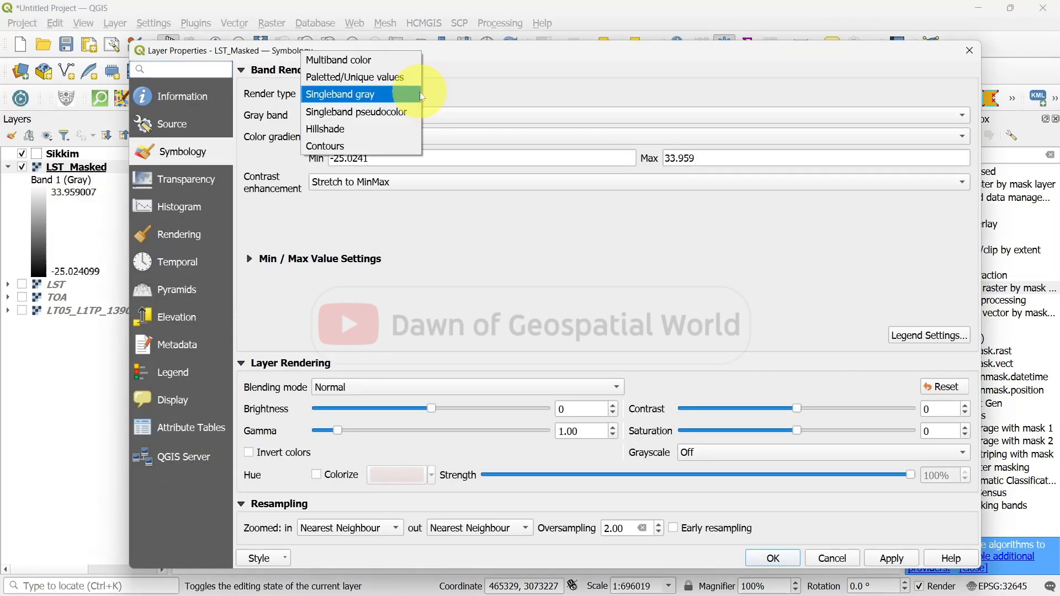
click(411, 111)
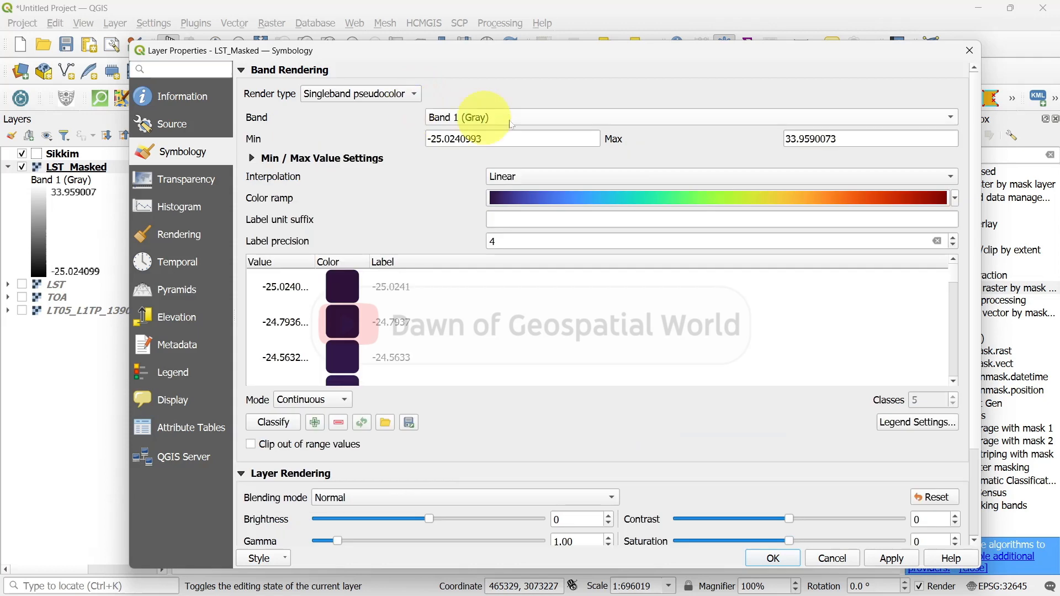
click(953, 197)
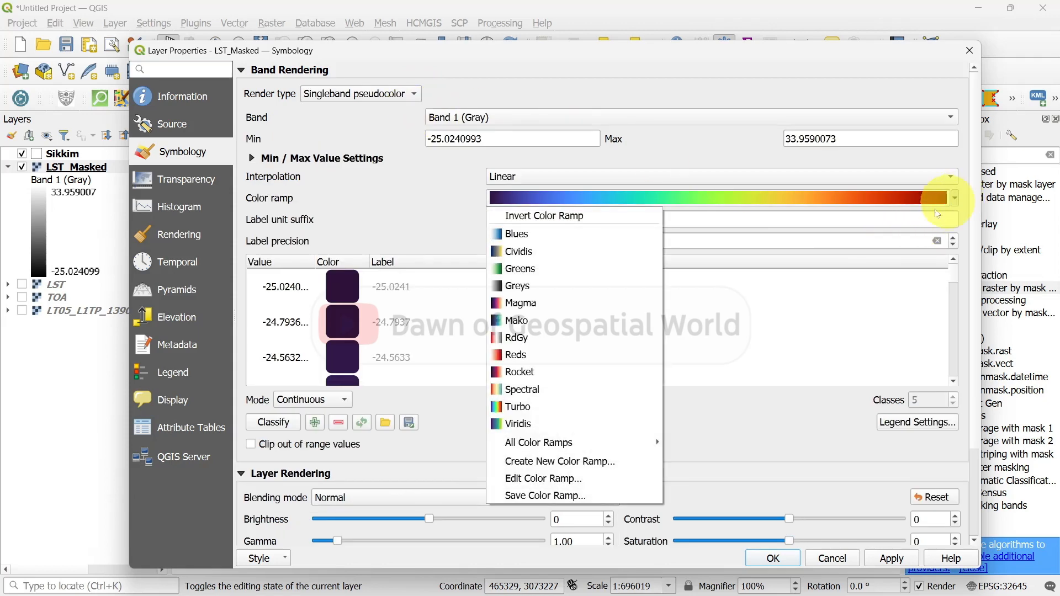
click(571, 409)
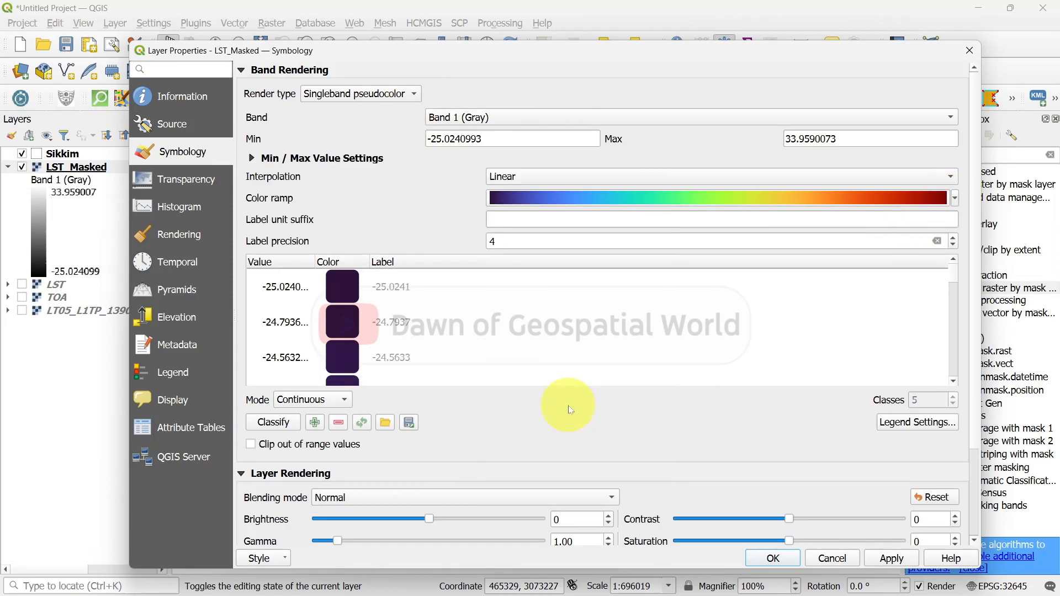
click(891, 558)
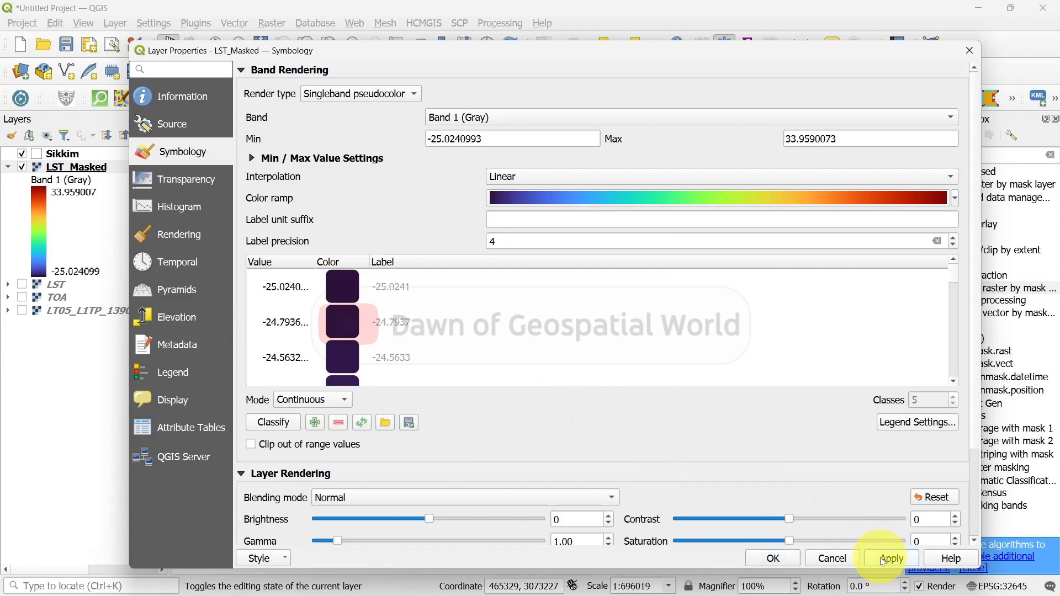
click(768, 561)
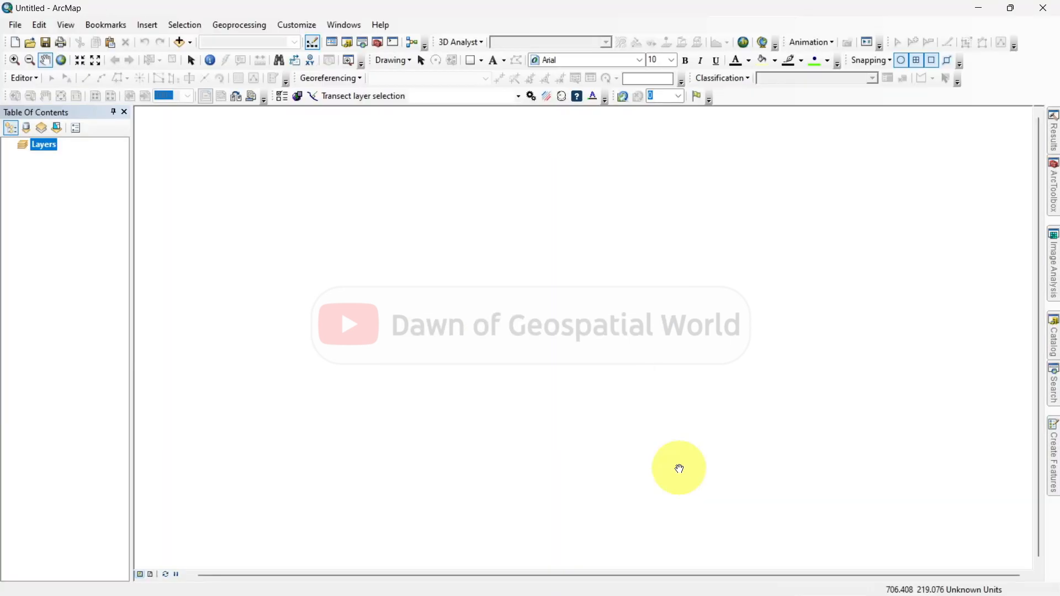
Switch to ArcMap and add LT05_L1TP_139046_20050303_20200902_02_T1_B6.TIF to the map
click(179, 47)
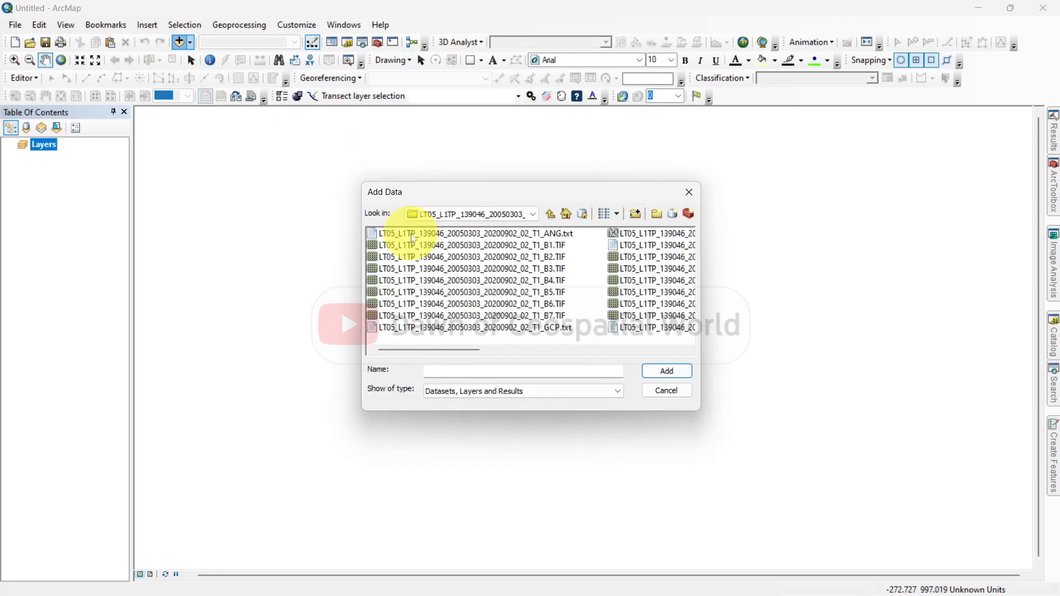
click(555, 305)
click(683, 374)
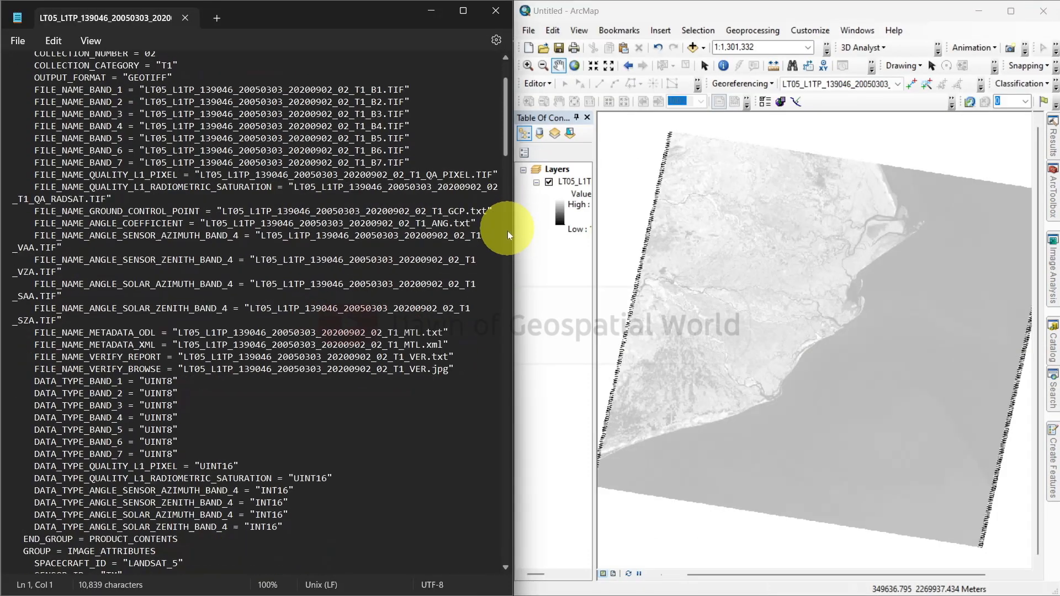
Locate the Band 6 radiance limits in the metadata file and open the Spatial Analyst Raster Calculator by searching for "raster calculator"
scroll(509, 269, down, 20)
drag(511, 383, 503, 488)
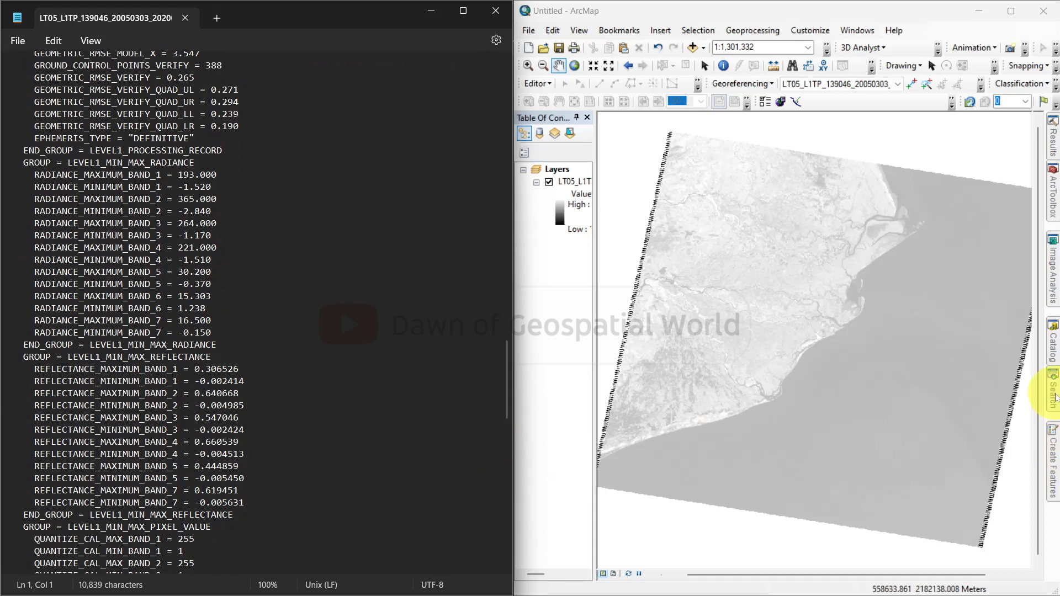
click(1056, 396)
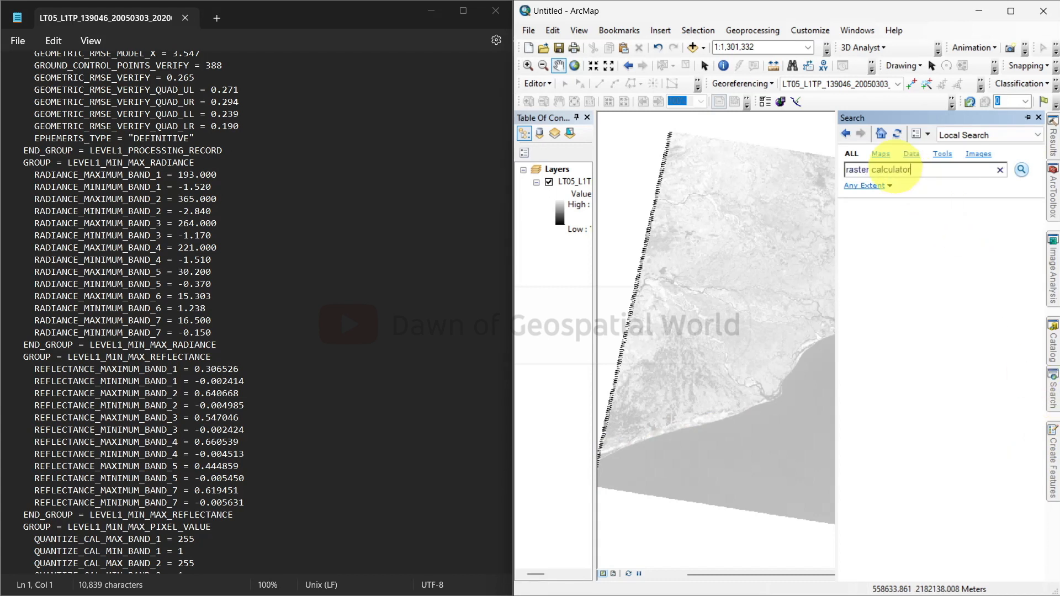
key(Return)
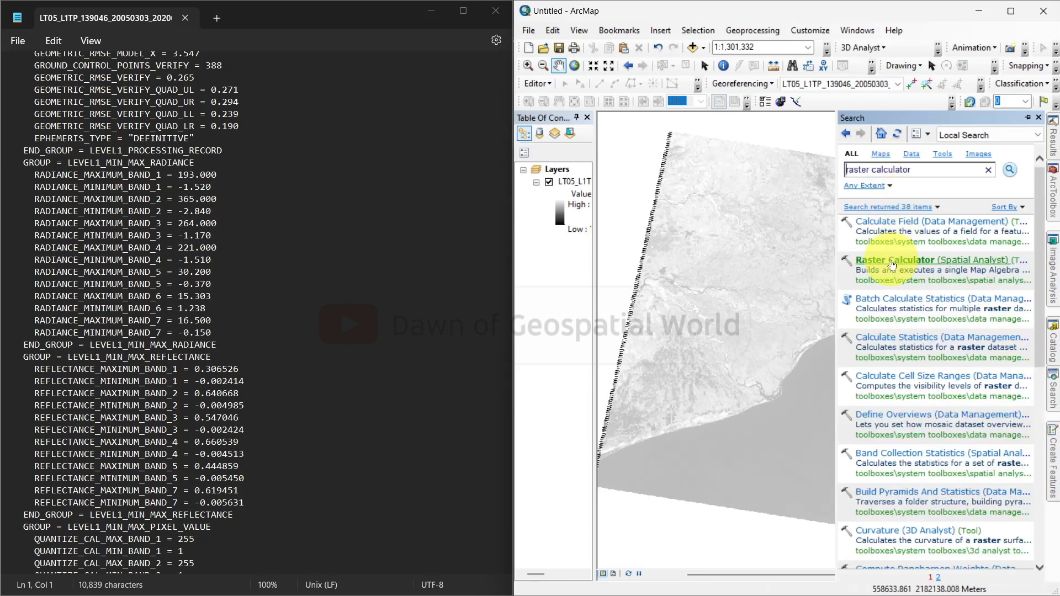
click(891, 259)
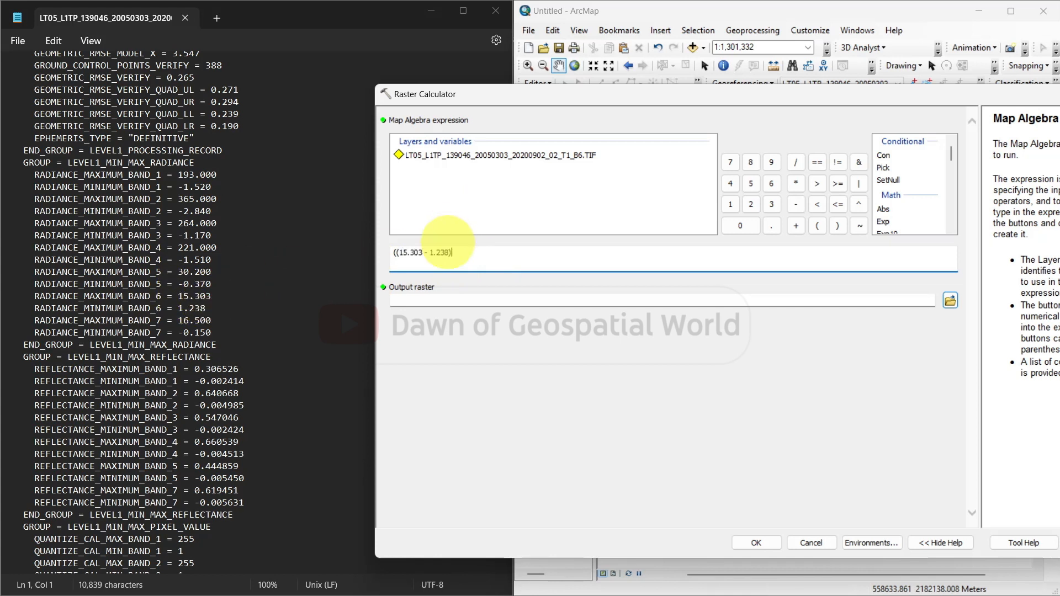
Using the metadata's calibration limits, complete the expression ((15.303 - 1.238) / (255 - 1)) * ("LT05_L1TP_139046_20050303_20200902_02_T1_B6.TIF"-1) + 1.238
click(226, 368)
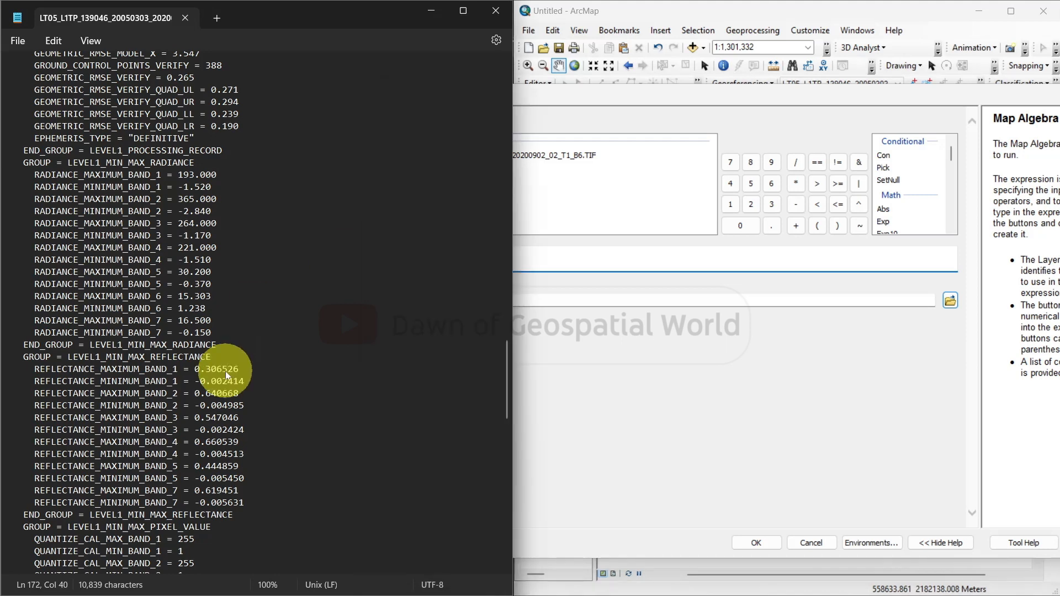
key(Down)
key(Down)
key(Down)
key(Down)
key(Down)
key(Down)
key(Down)
key(Down)
key(Down)
key(Down)
key(Down)
key(Down)
key(Down)
key(Down)
key(Down)
key(Down)
key(Down)
key(Down)
key(Down)
key(Down)
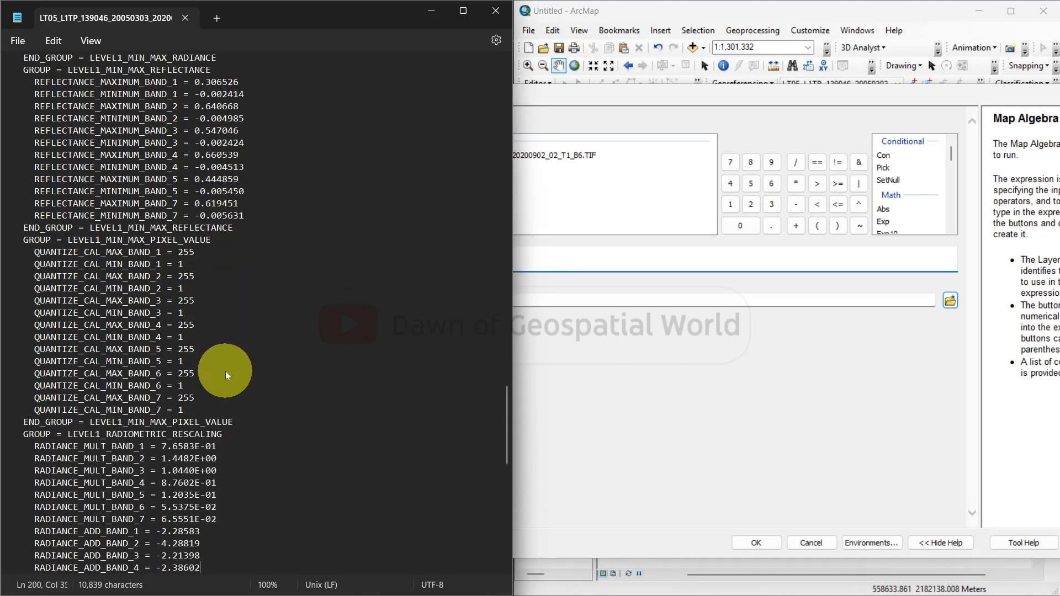
click(605, 268)
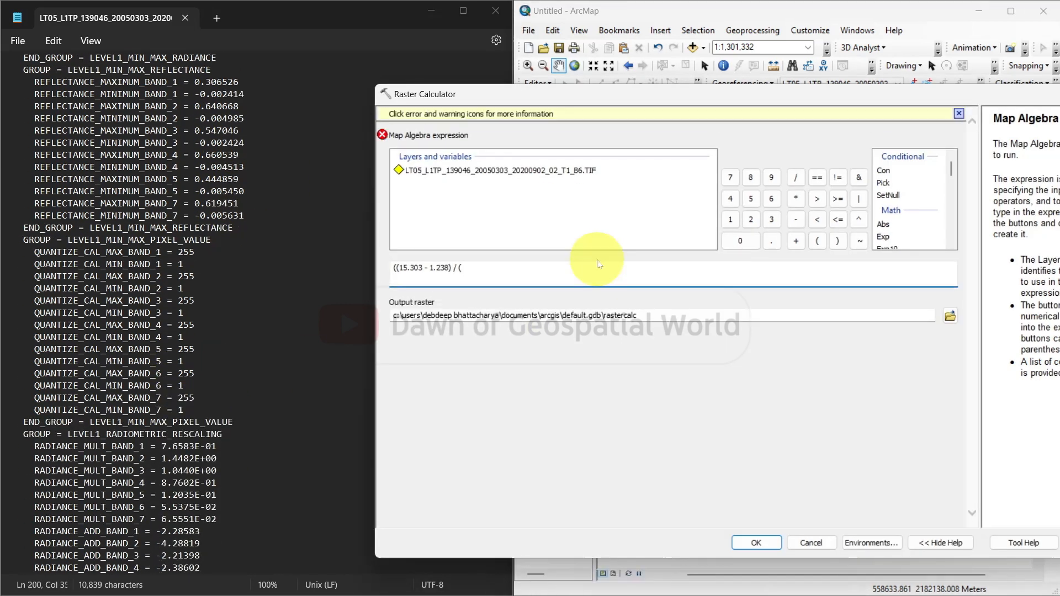
text(255 - 1)) /)
key(BackSpace)
key(BackSpace)
text(* ()
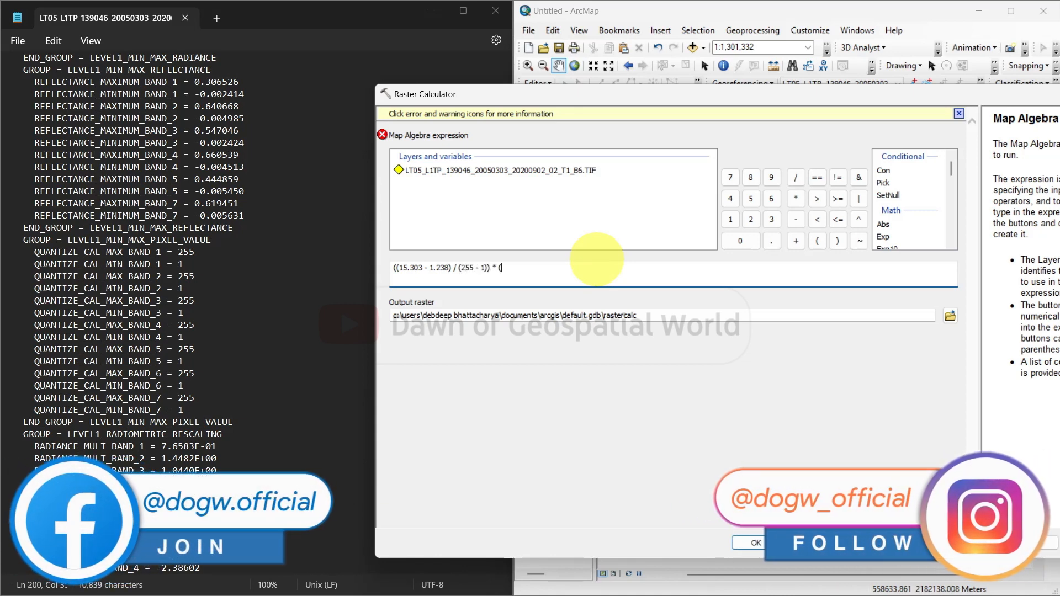
double_click(420, 170)
text(-)
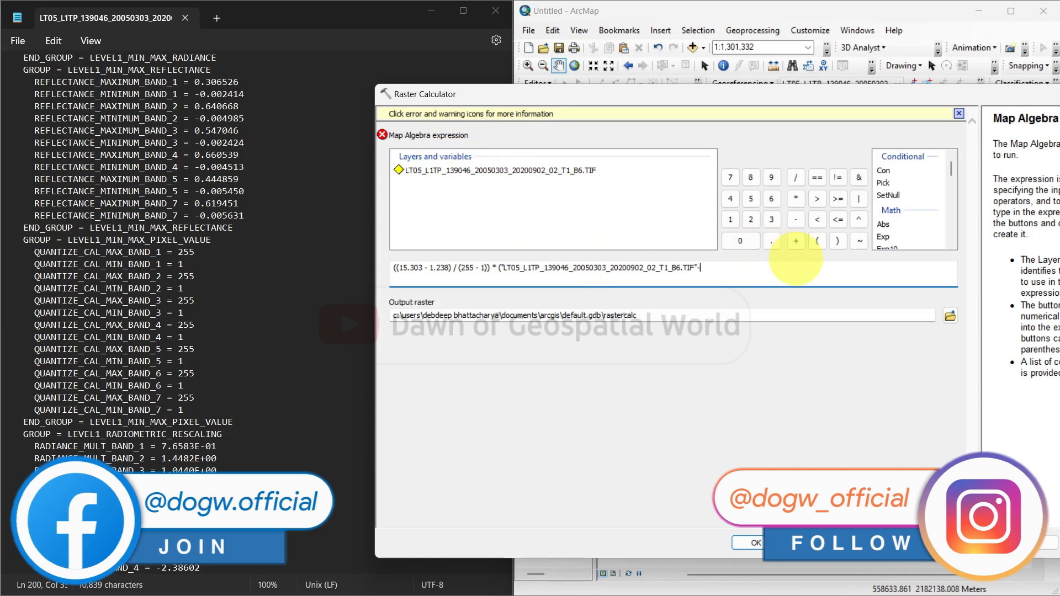
text(1) + 1.238)
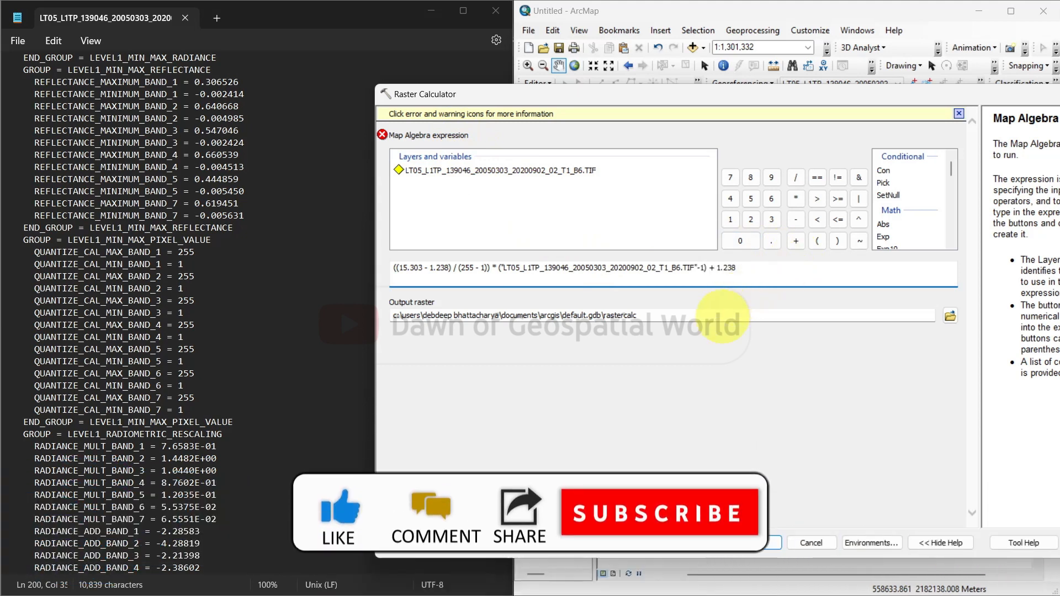
Name the output raster TOA_Kendrapara in default.gdb and run the radiance calculation
click(721, 316)
key(BackSpace)
key(BackSpace)
key(BackSpace)
key(BackSpace)
key(BackSpace)
key(BackSpace)
key(BackSpace)
key(BackSpace)
key(BackSpace)
key(BackSpace)
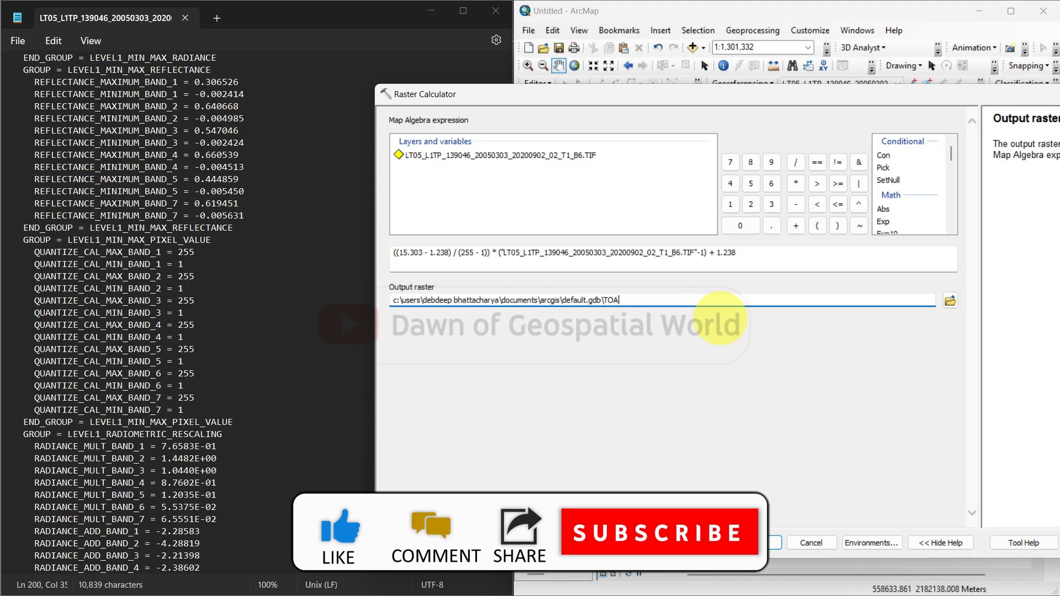
text(TOA_Kendrapara)
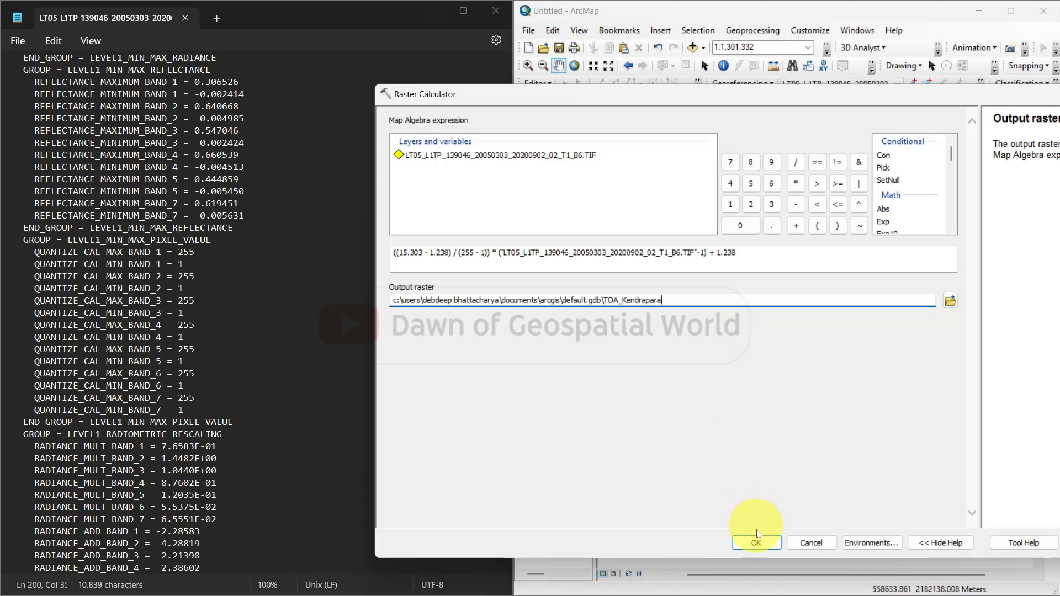
click(756, 541)
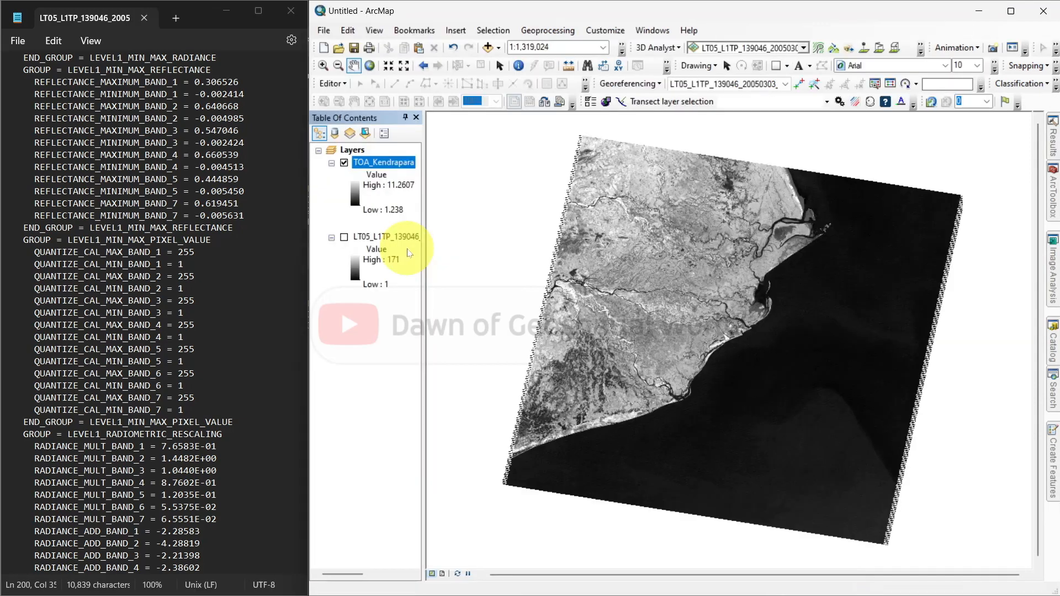
Open a new Raster Calculator expression dividing 1260.56 by the Ln term built from 607.76 +1 and "TOA_Kendrapara", and subtract 273.15
click(1053, 402)
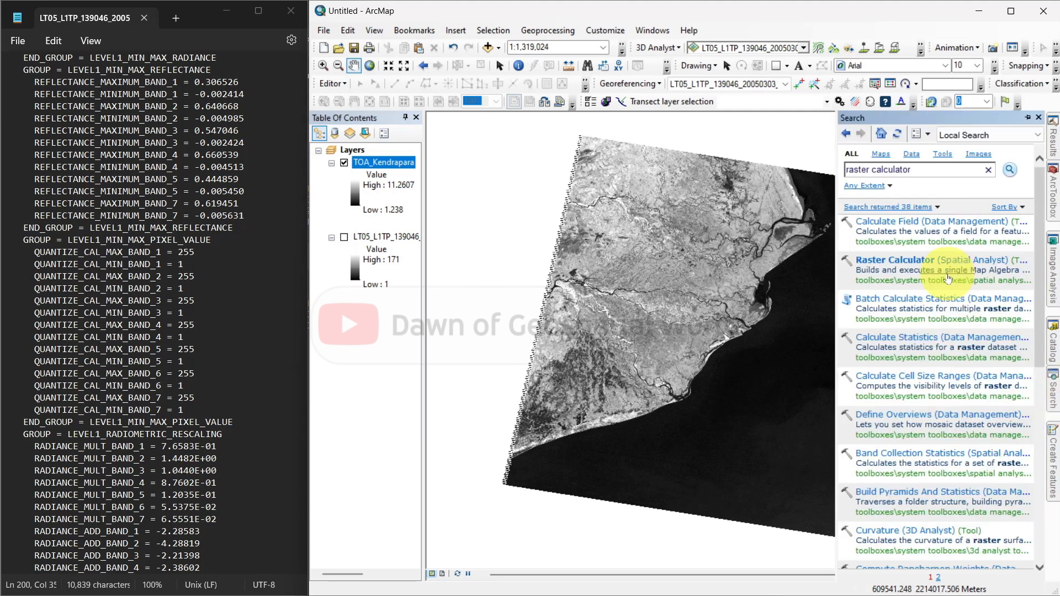
click(889, 255)
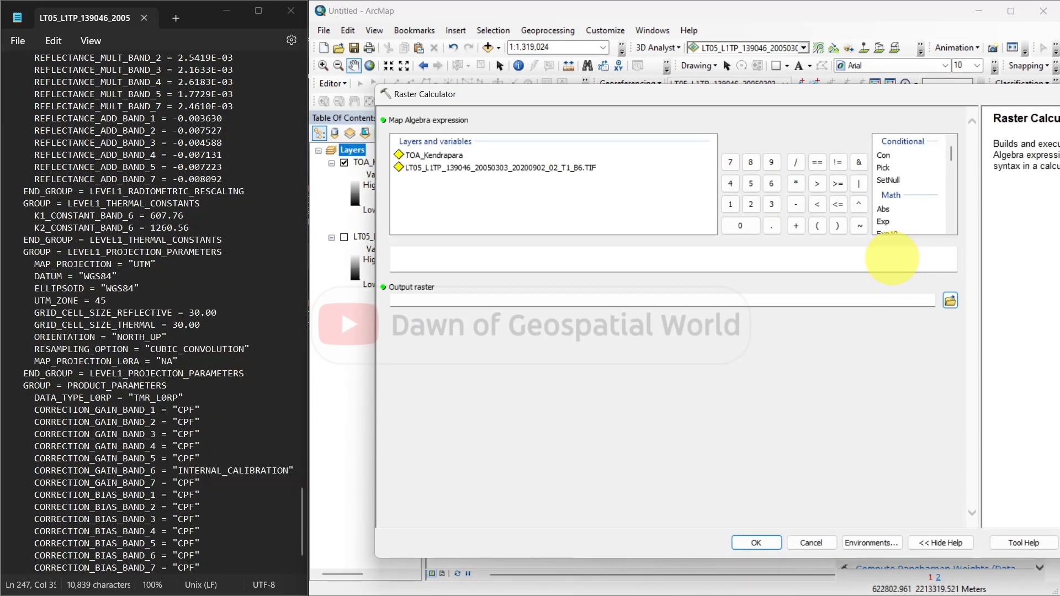
click(780, 260)
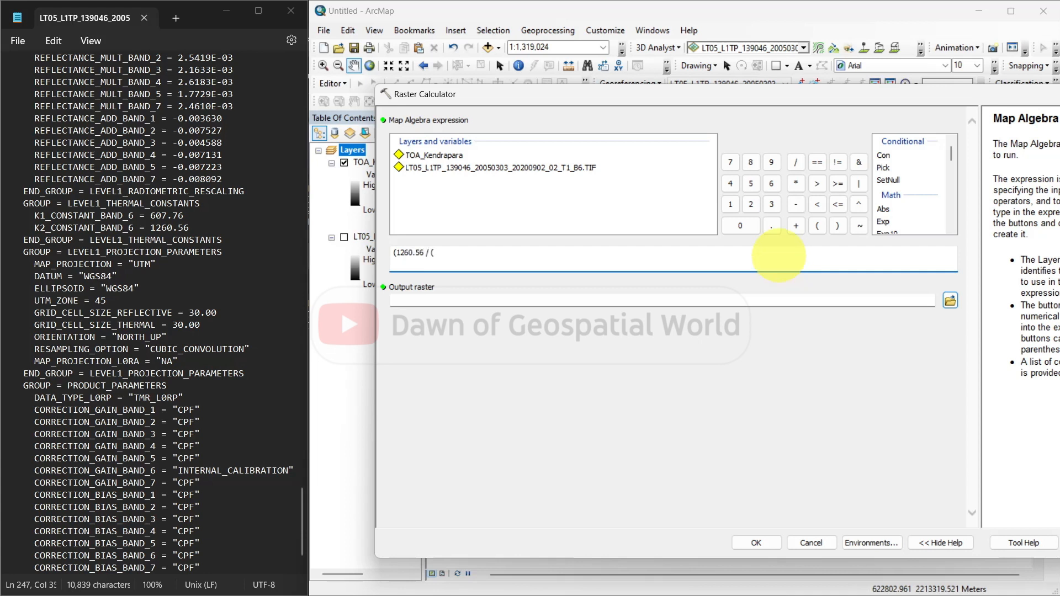
scroll(938, 199, down, 3)
double_click(881, 186)
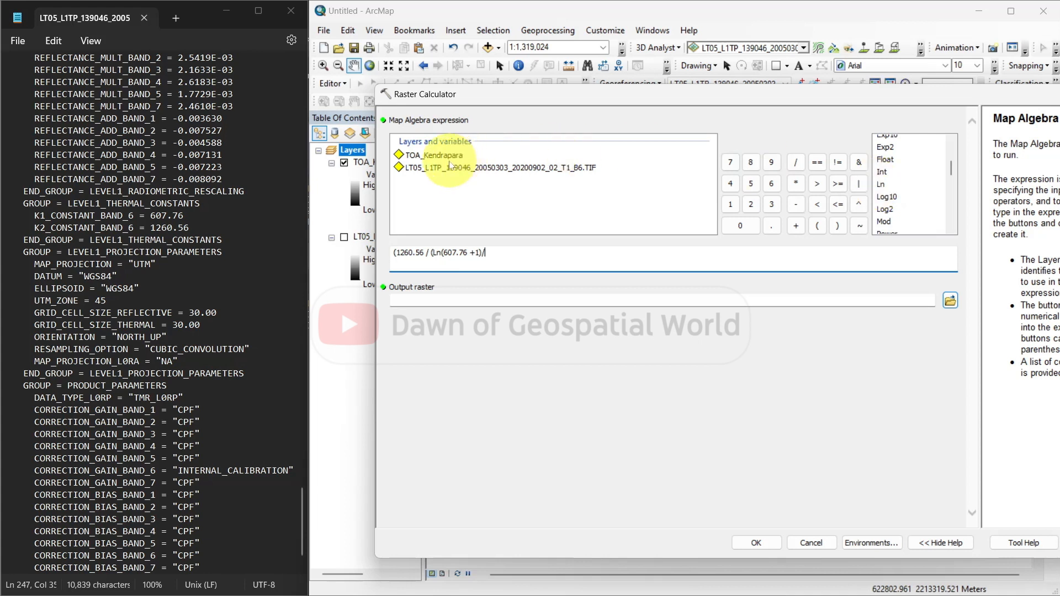
double_click(433, 155)
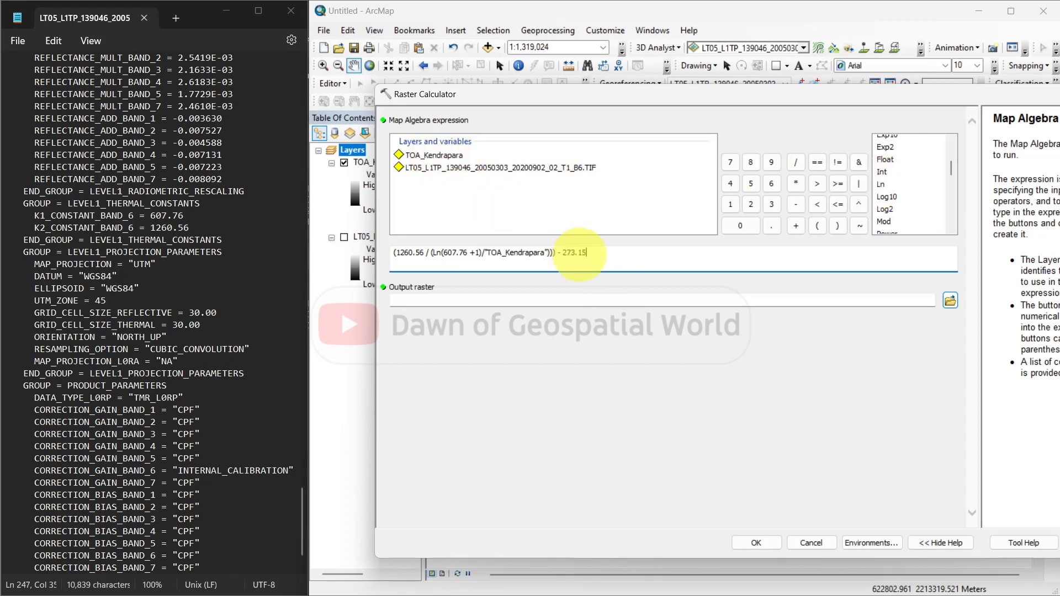
click(660, 446)
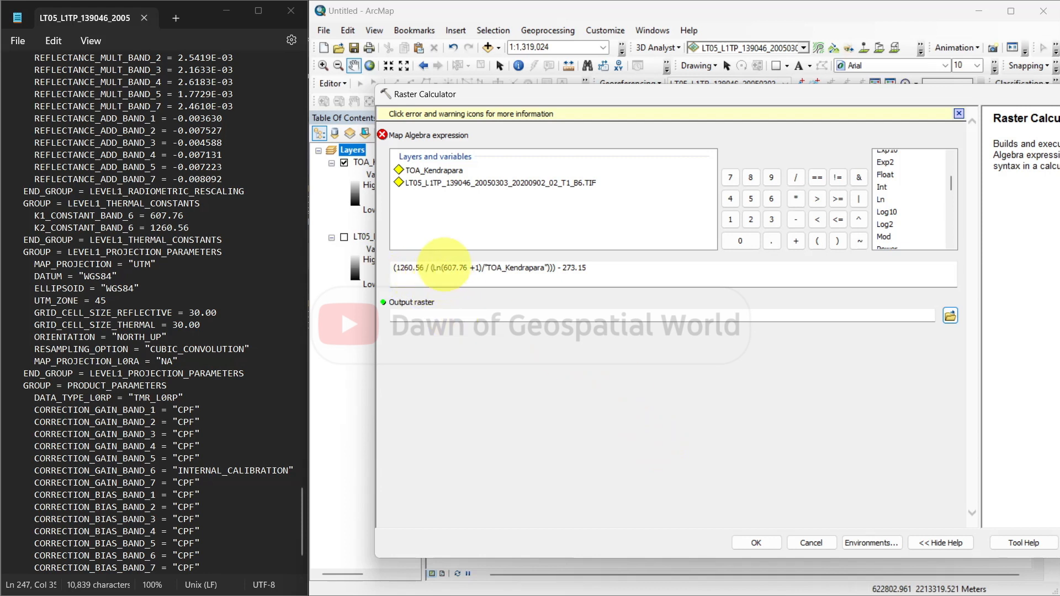
Add the missing opening parenthesis after Ln, name the output raster BT_Kendrapara, run the calculation, and maximize the ArcMap window
click(443, 268)
text(()
click(676, 316)
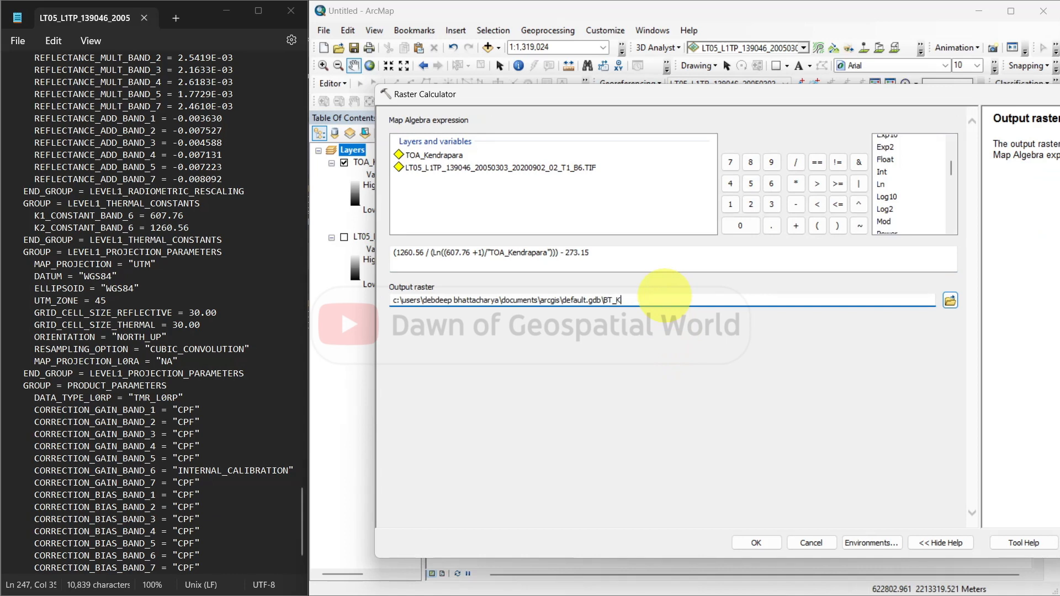
text(BT_Kendrapara)
click(756, 543)
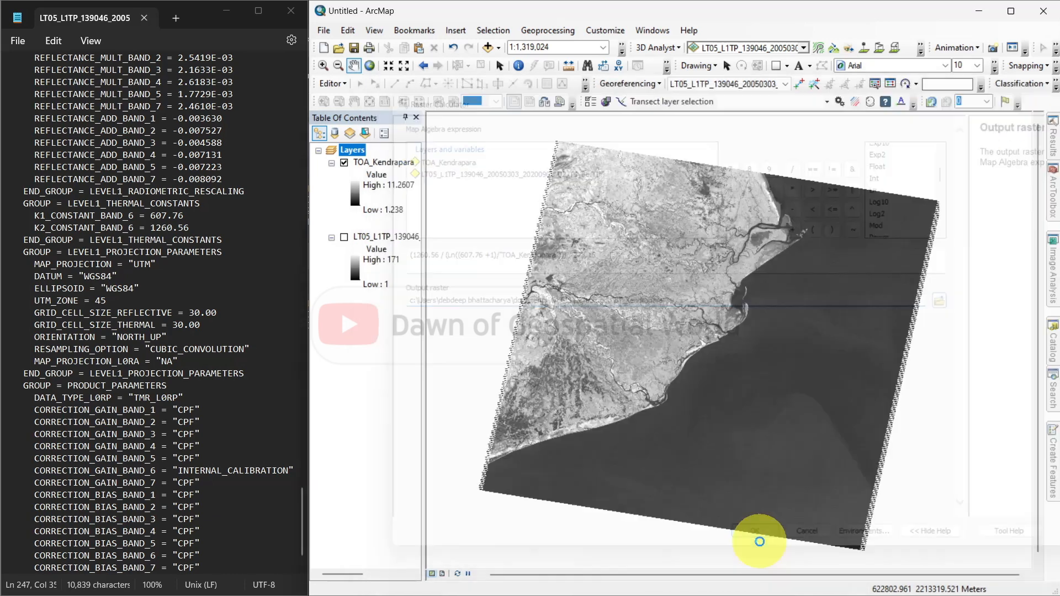
click(1011, 11)
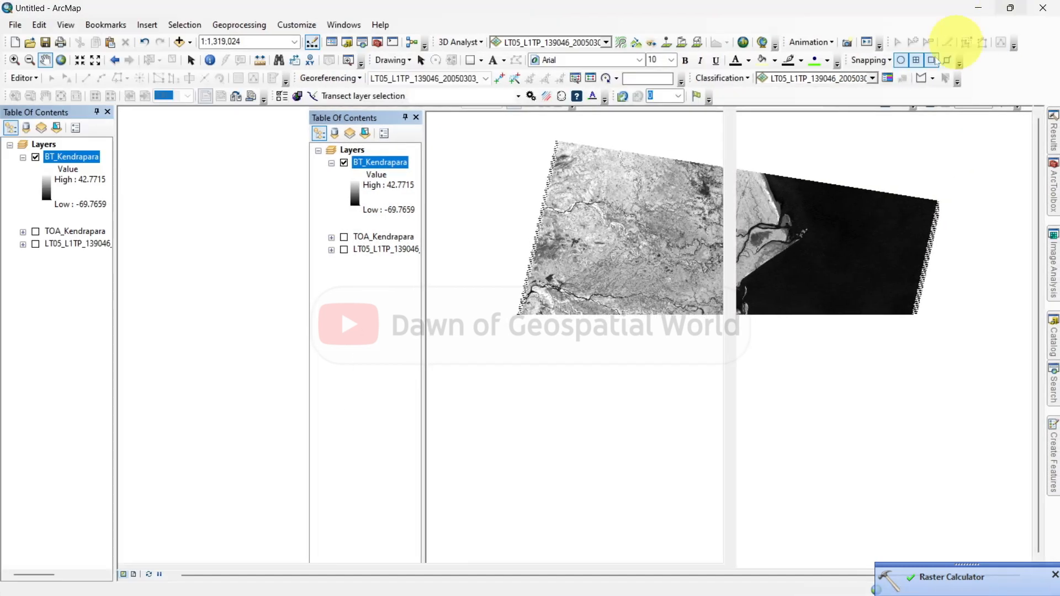
Add the Kendrapara.shp boundary from the Kendrapara folder to the map
drag(640, 327, 496, 330)
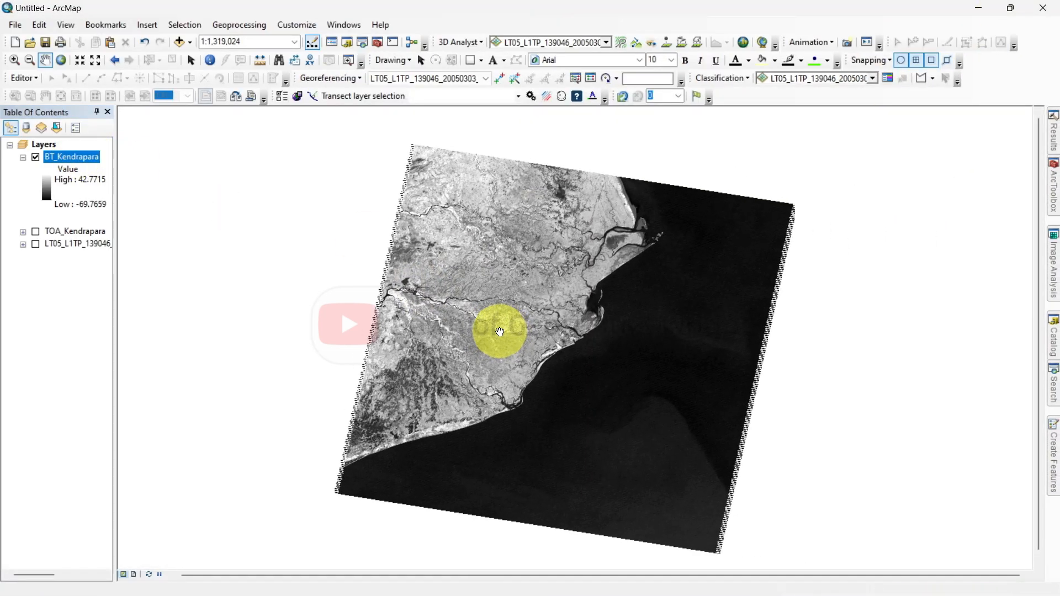
click(178, 43)
click(550, 213)
click(405, 245)
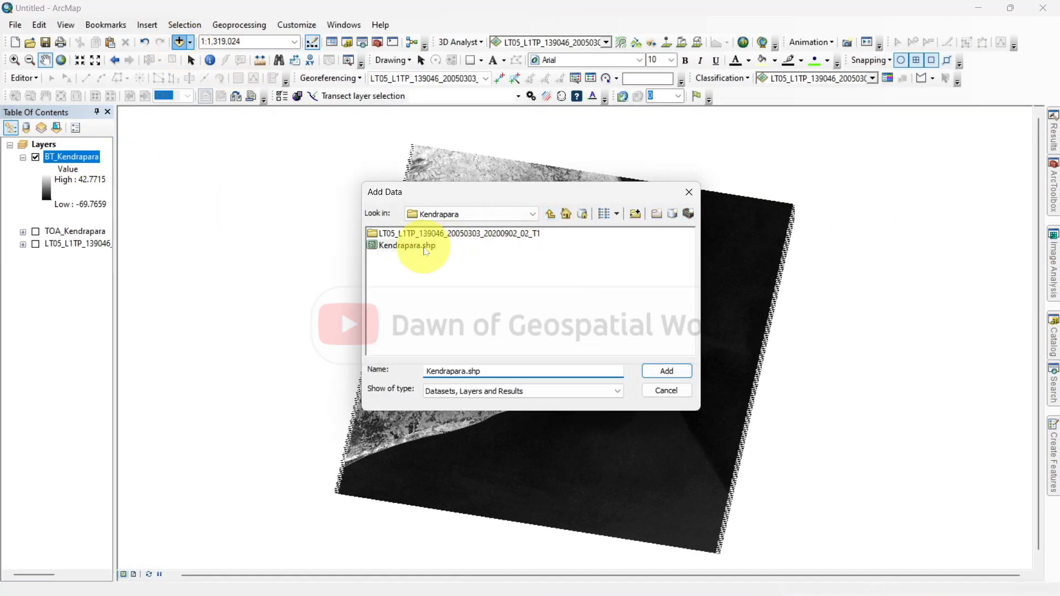
click(651, 378)
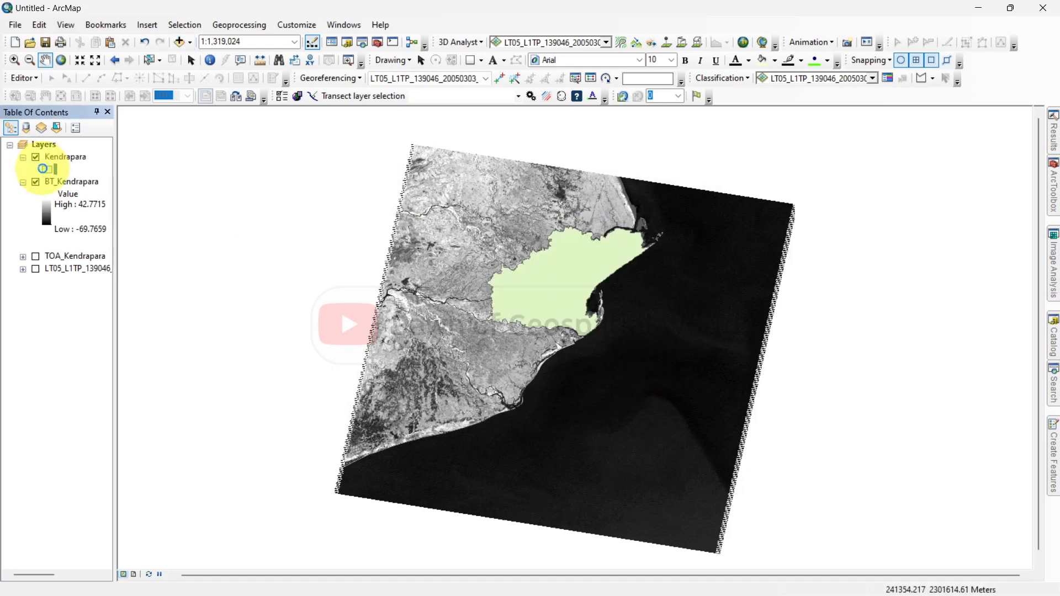
Change the Kendrapara boundary symbol to a hollow outline with no fill
click(46, 169)
click(66, 308)
click(281, 481)
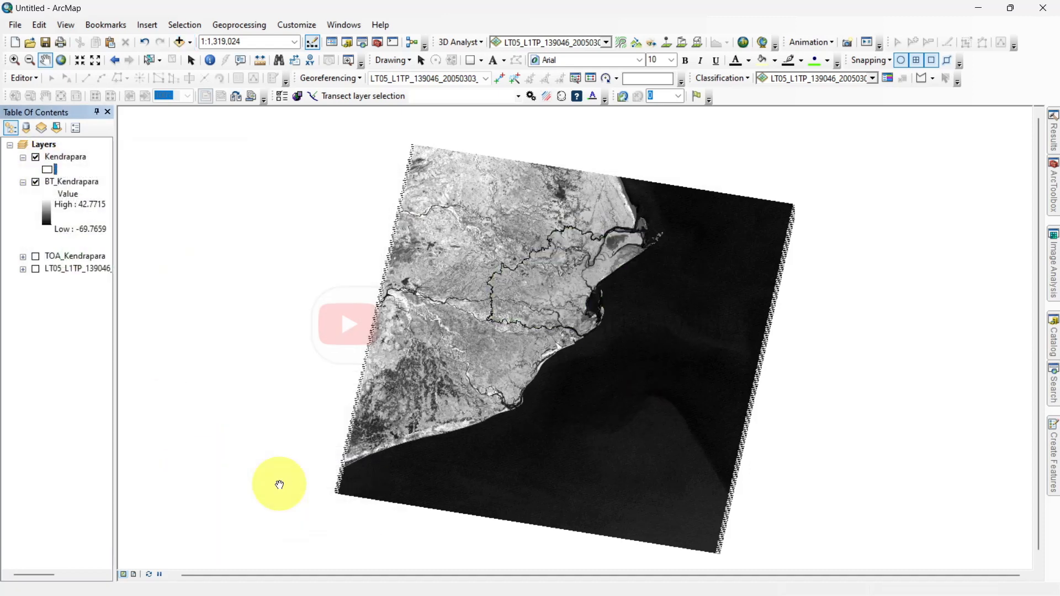
Search the tools for "mask" and open the Extract by Mask (Spatial Analyst) tool
click(1056, 378)
triple_click(934, 162)
text(mask)
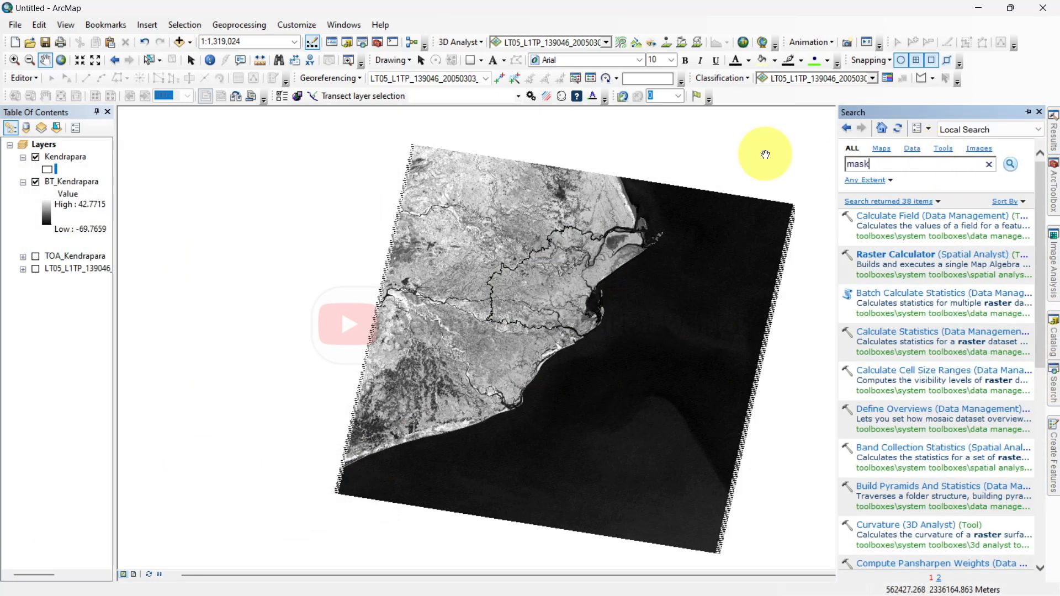
key(Return)
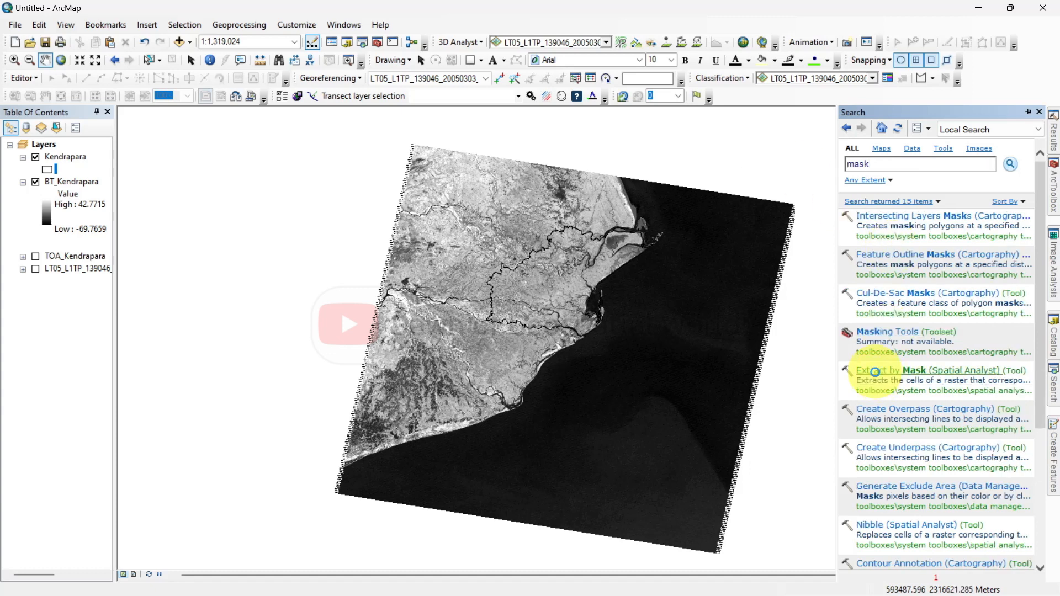
click(877, 369)
Extract BT_Kendrapara using Kendrapara as the mask, naming the output raster LST_Kendrapara in Default.gdb
click(929, 134)
click(453, 144)
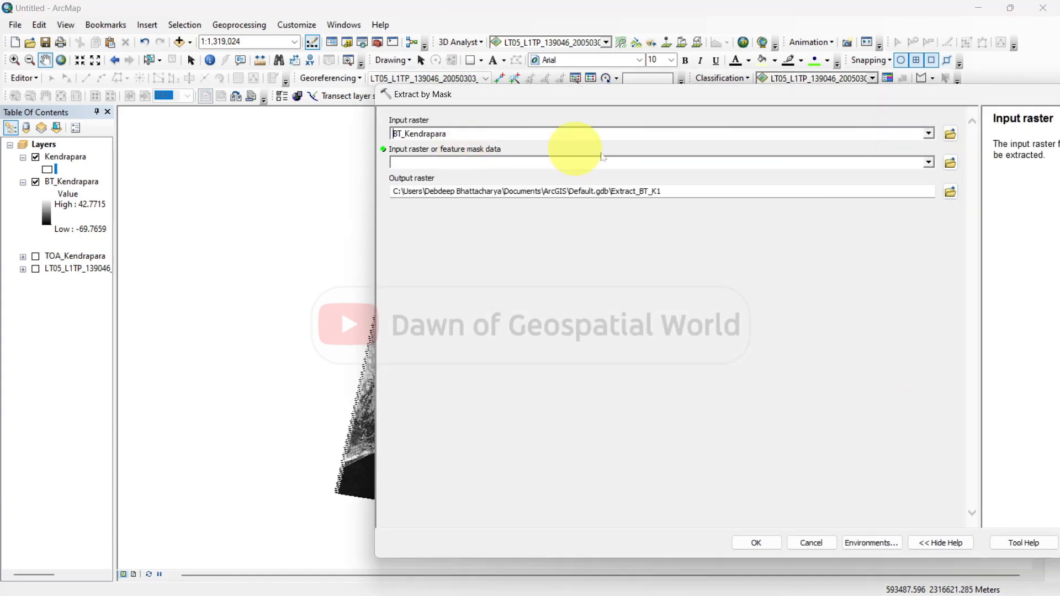
click(929, 163)
click(466, 174)
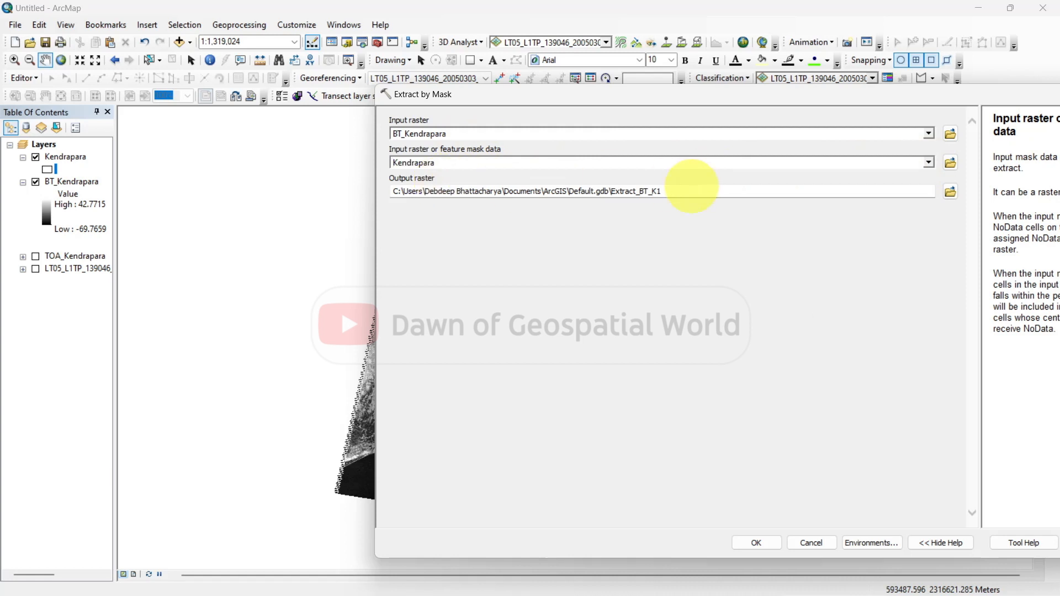
click(686, 191)
key(BackSpace)
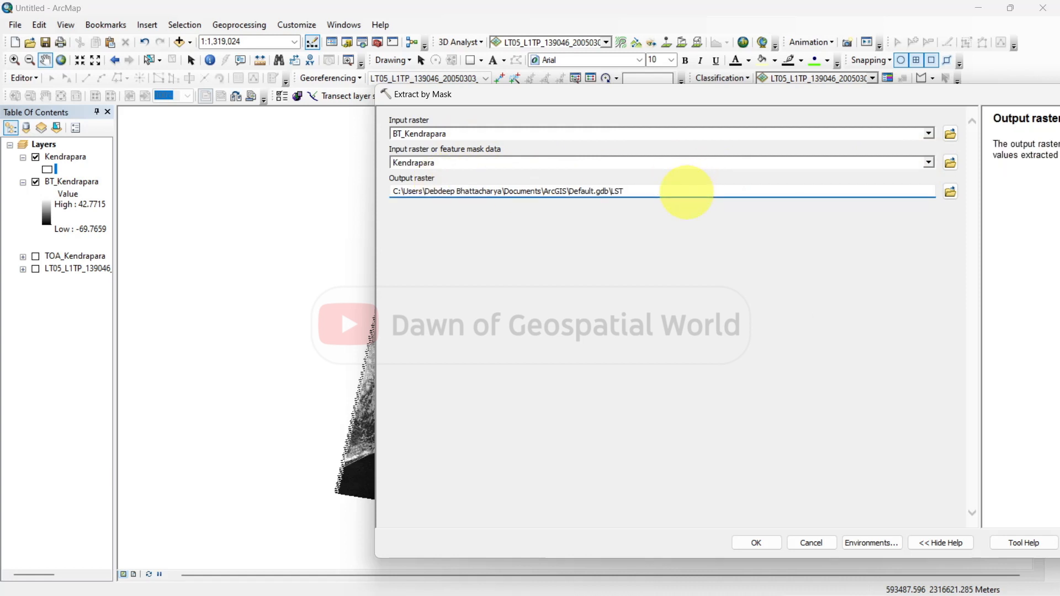
key(Return)
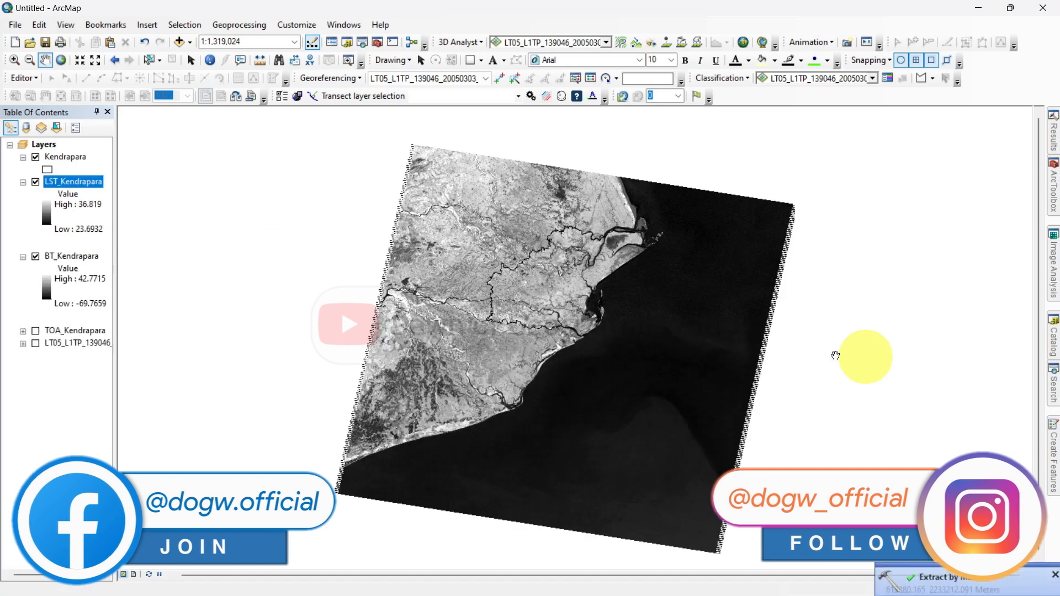
Hide the BT_Kendrapara layer, collapse its legend, and zoom to the extent of the Kendrapara boundary
click(36, 256)
click(23, 256)
right_click(57, 158)
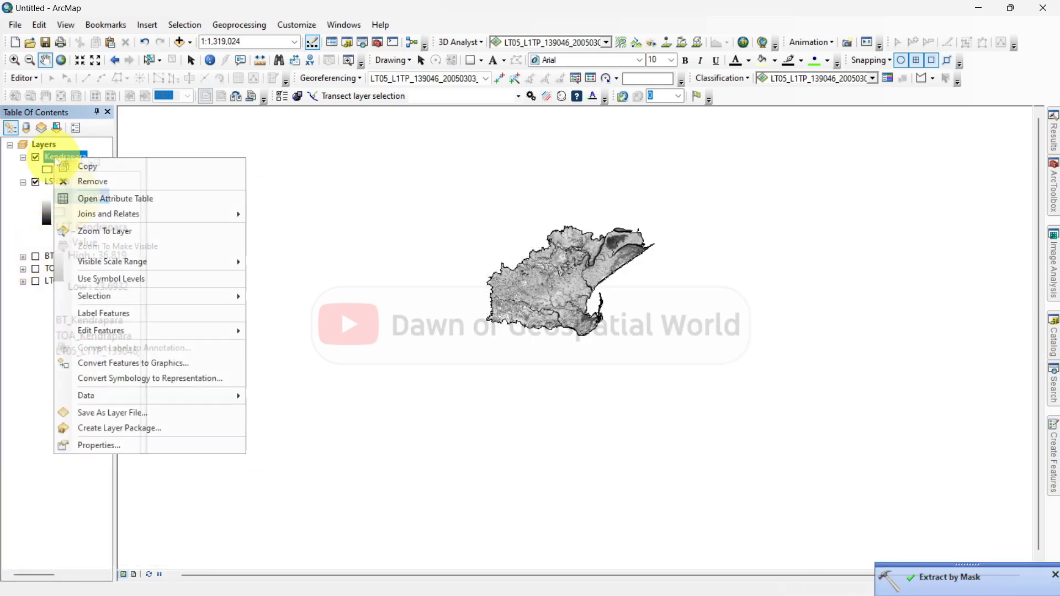
click(116, 229)
In the LST_Kendrapara symbology, shorten the legend labels to High : 36.81 and Low : 23.69
right_click(88, 182)
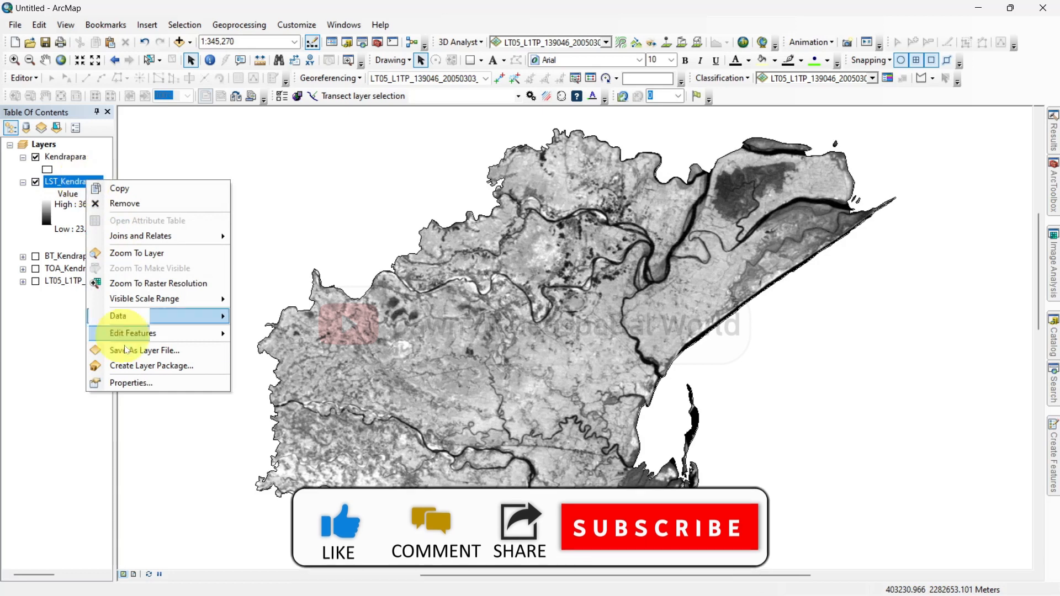
click(133, 382)
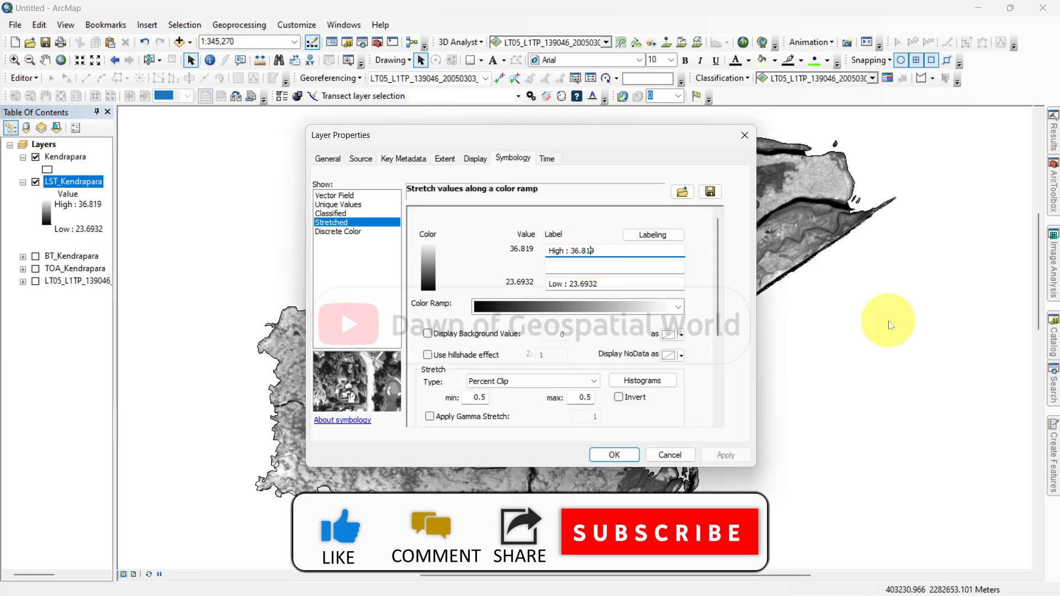
key(Delete)
click(590, 284)
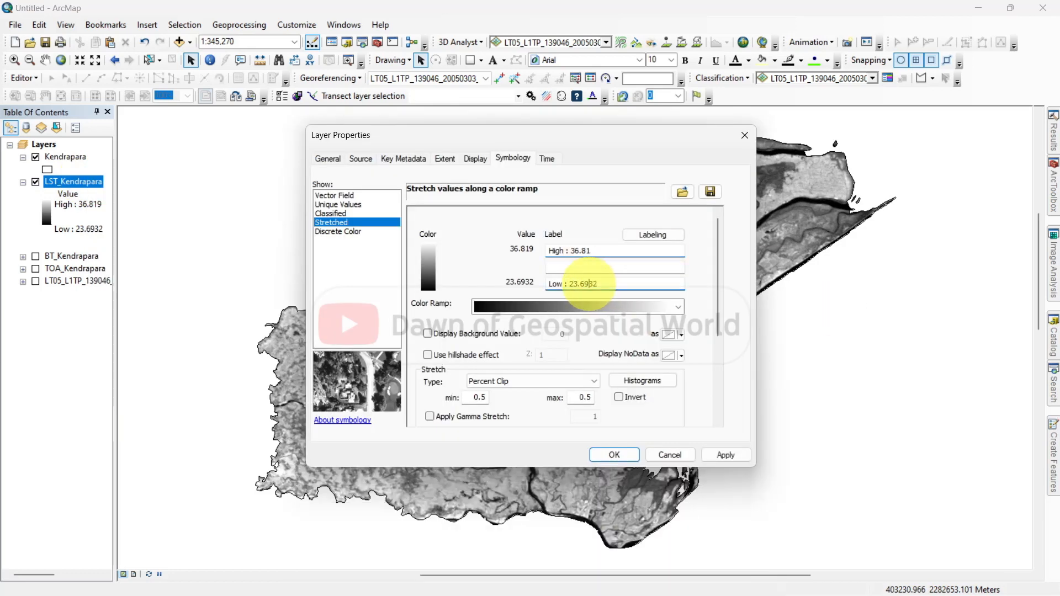
drag(589, 284, 700, 286)
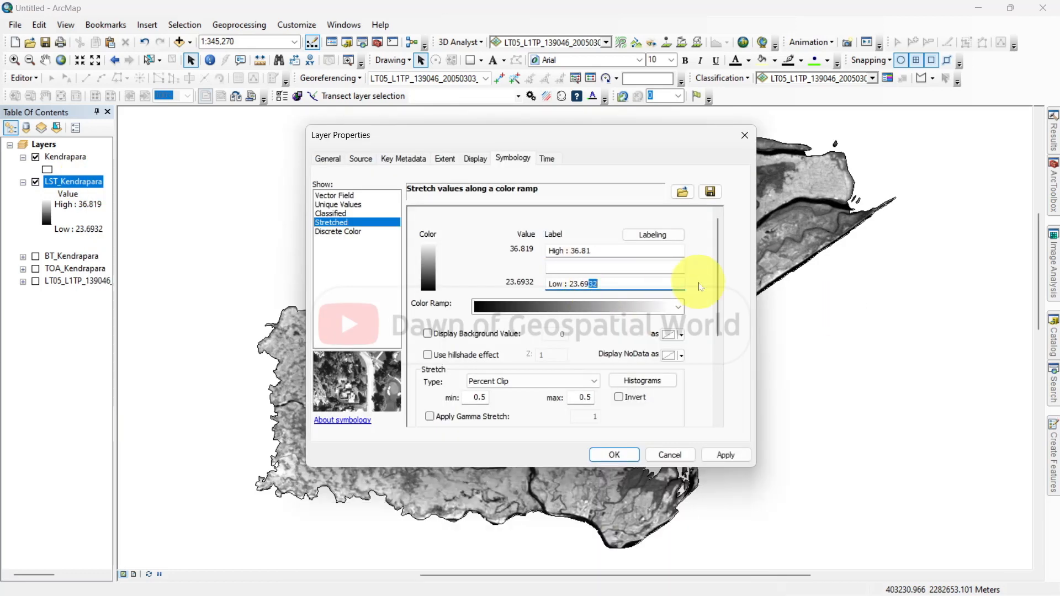
Apply the red-yellow-cyan-blue color ramp to LST_Kendrapara, inverted so high values are red and low values blue
click(679, 307)
scroll(674, 287, down, 10)
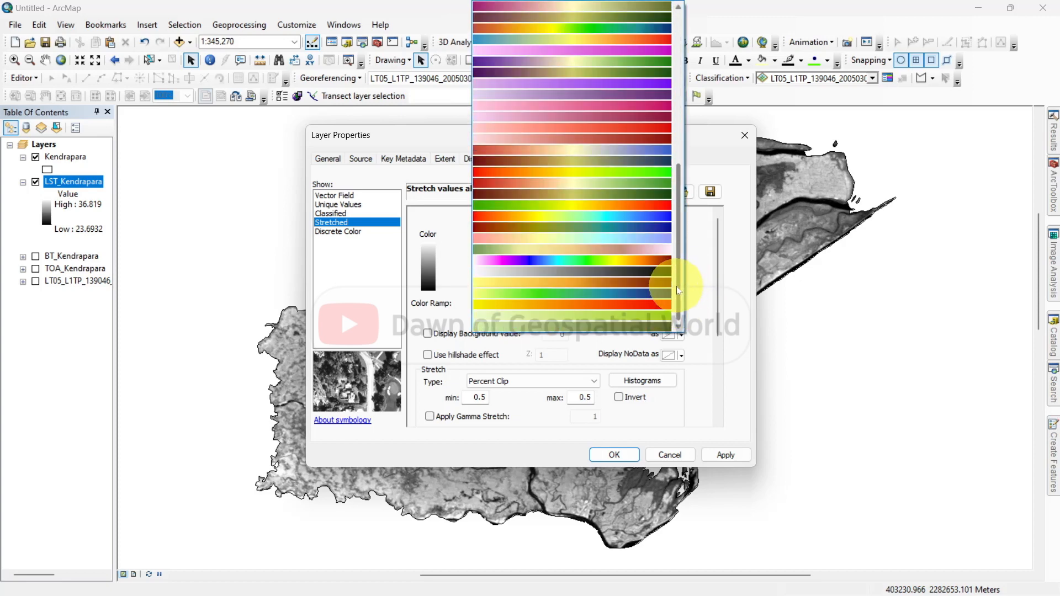
click(643, 219)
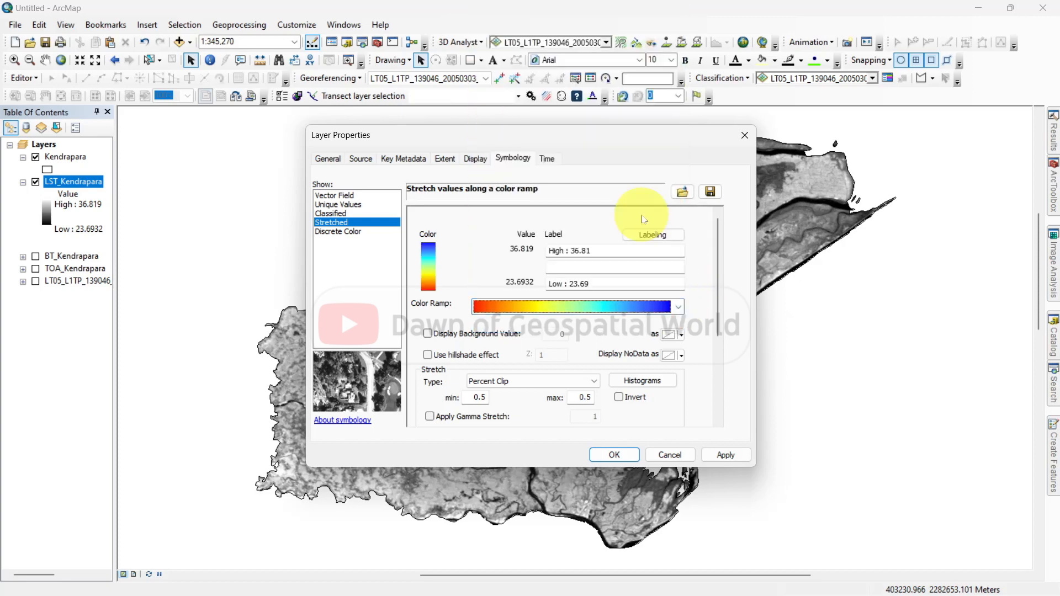
click(626, 399)
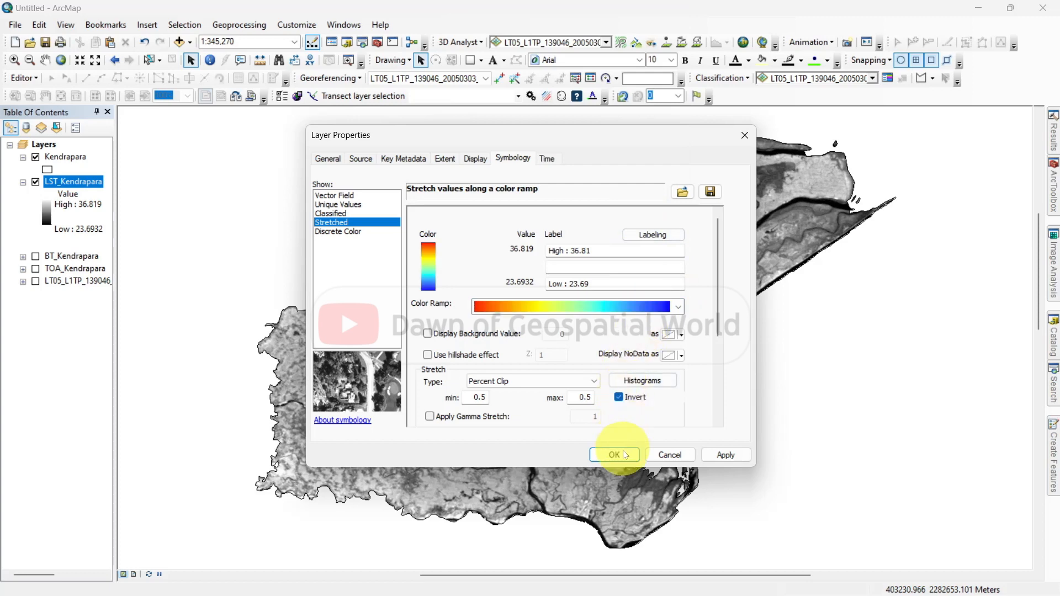
click(625, 454)
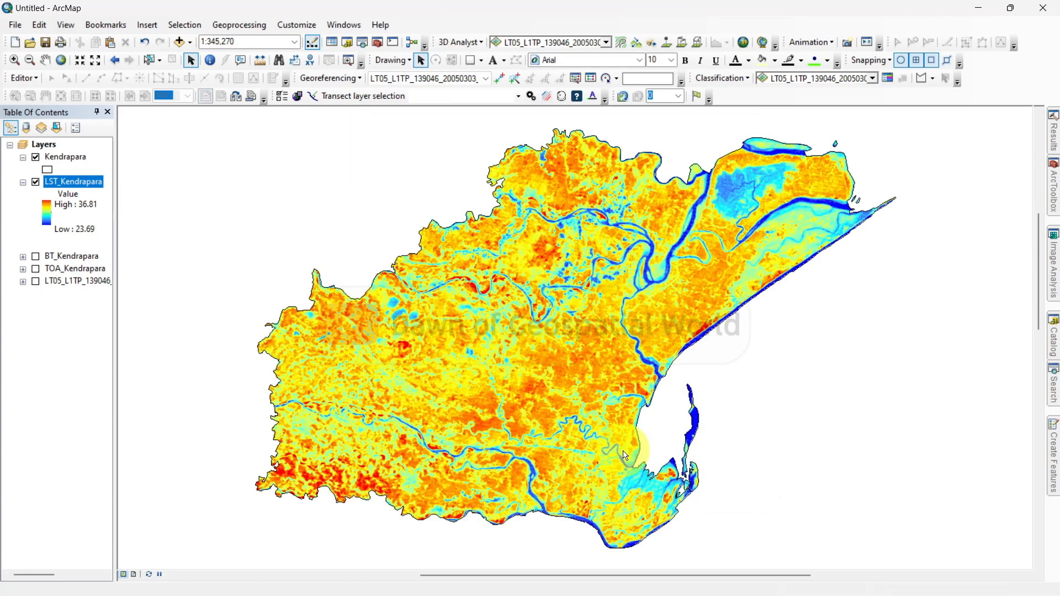